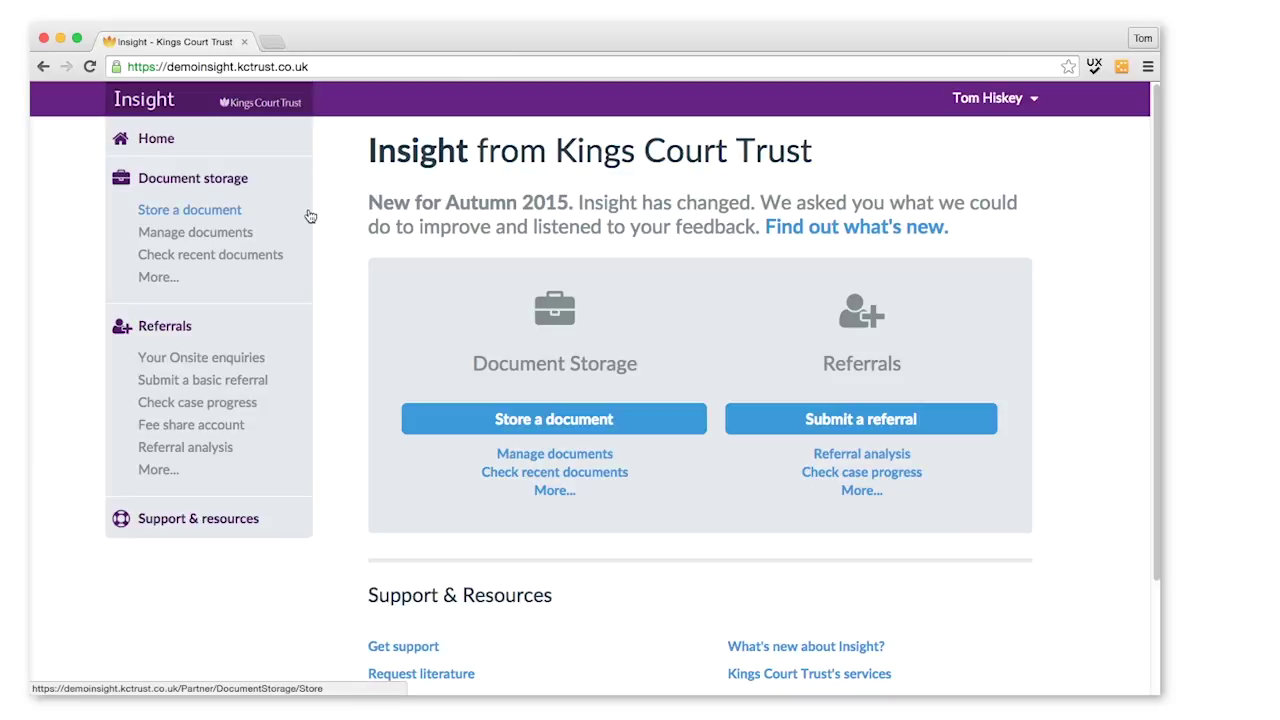
Step: Open the Store a document page under Document storage in the sidebar
left_click(221, 217)
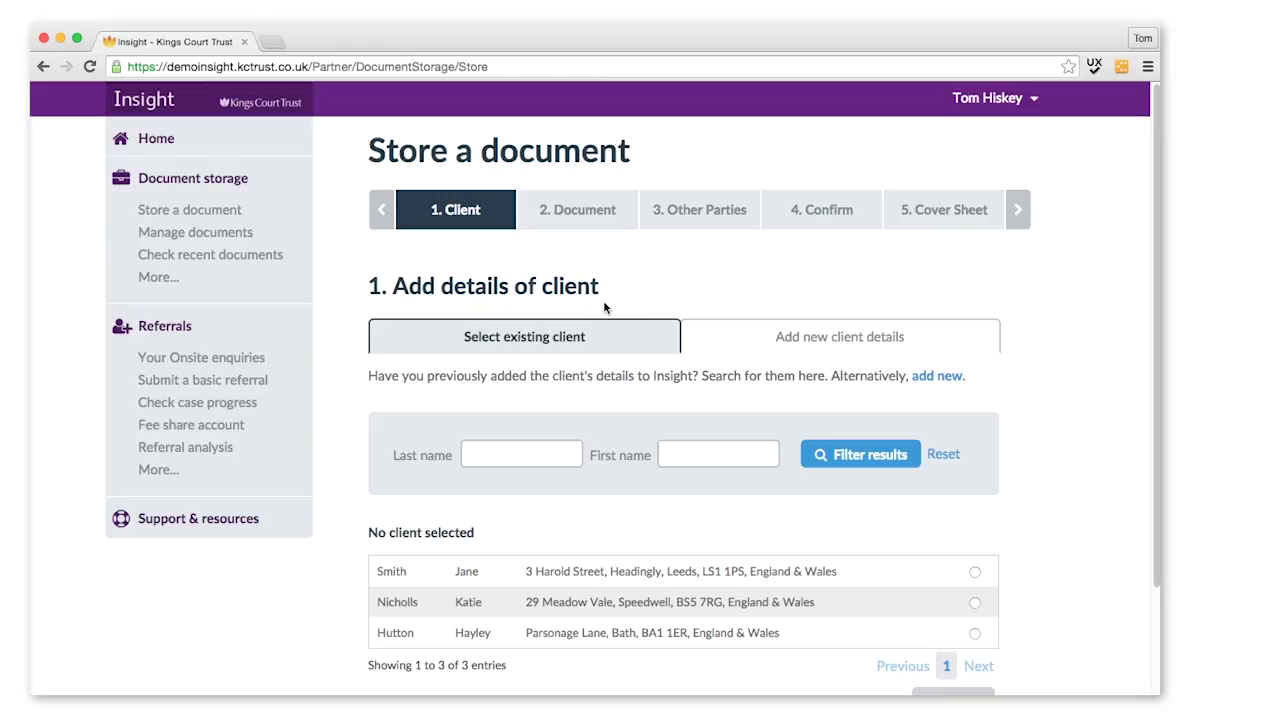
Step: Look at the new-client form, then return to searching existing clients
left_click(815, 345)
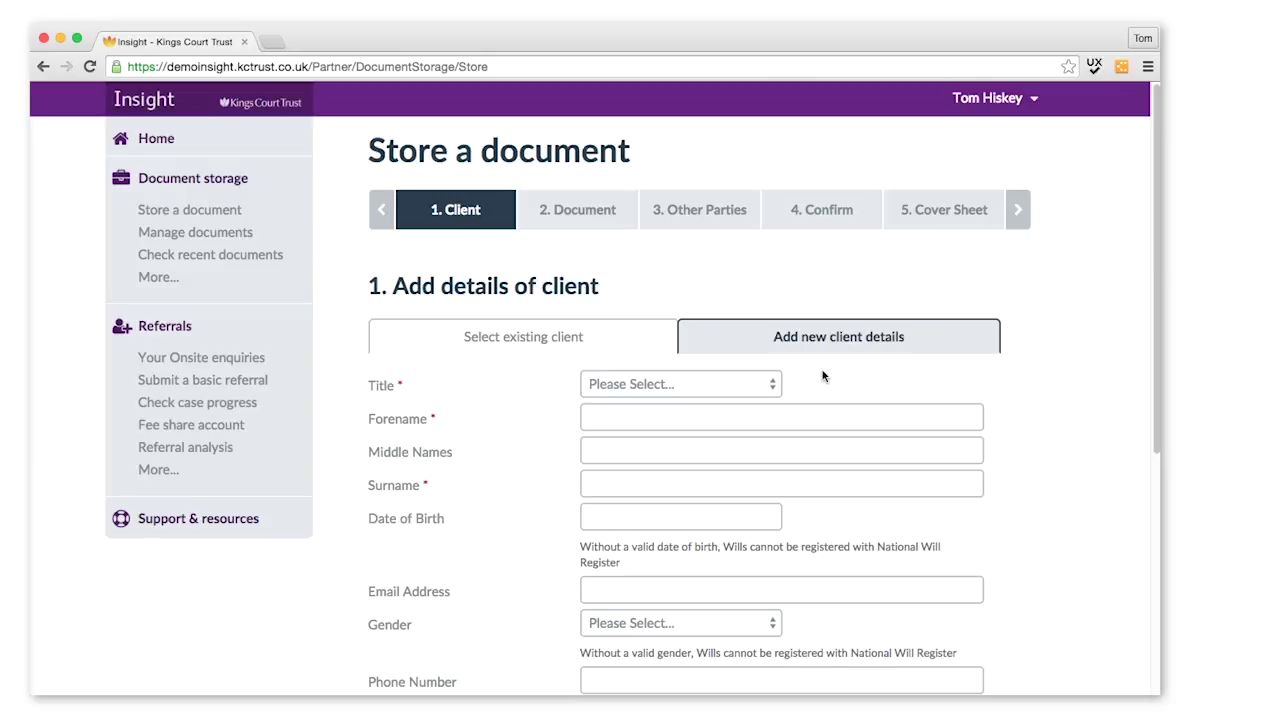
left_click_drag(1151, 303, 1234, 223)
left_click(516, 346)
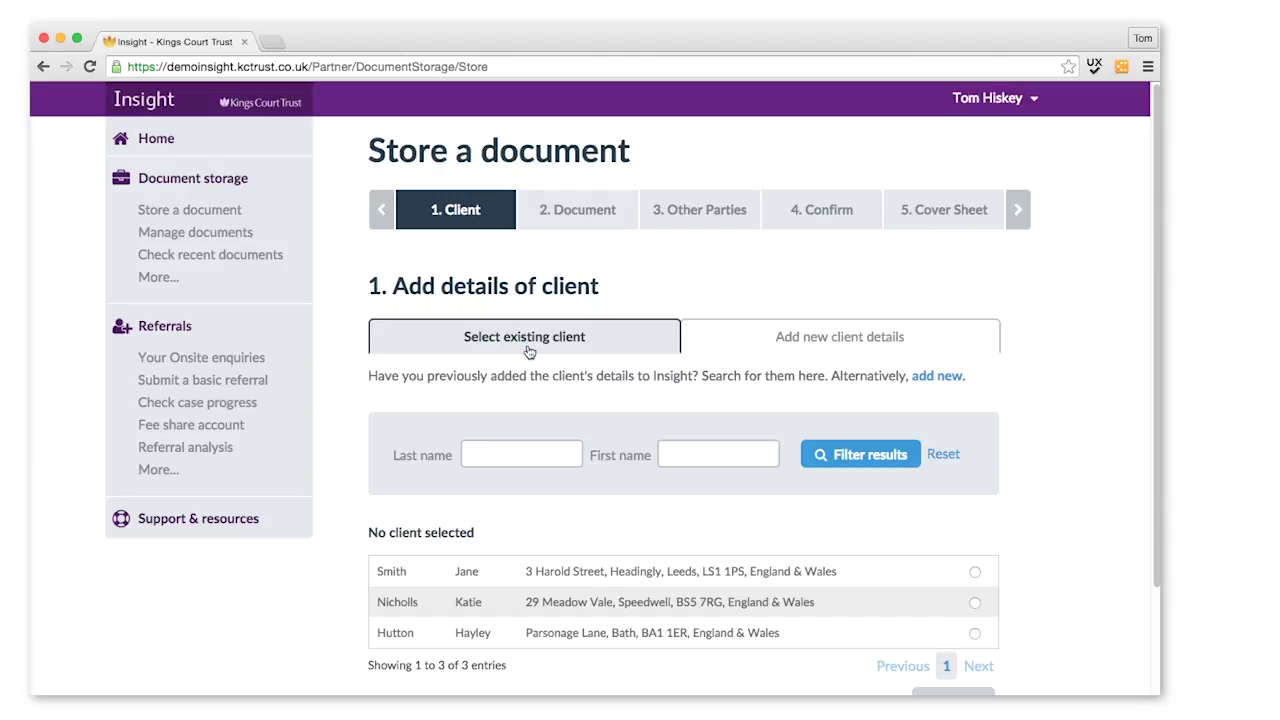
Step: Filter existing clients by the client's last and first name, select the match and continue
left_click(510, 455)
type("Smith")
key("Tab")
type("Jane")
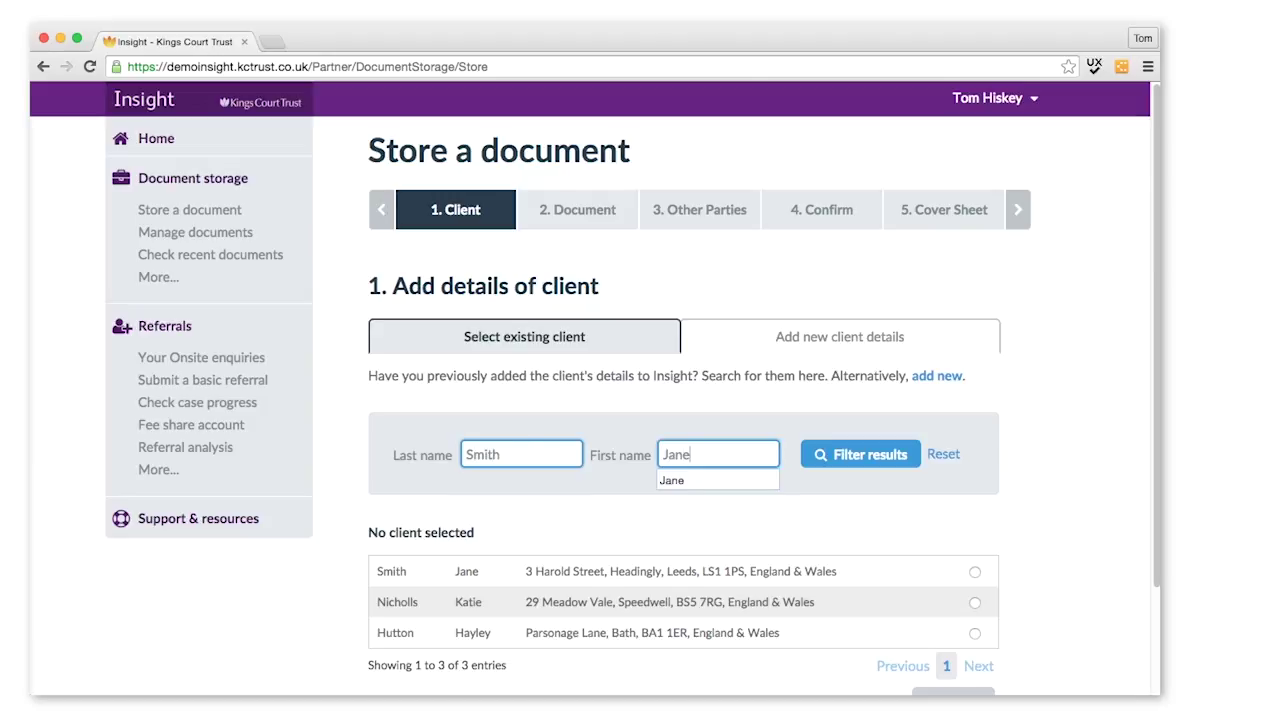
left_click(858, 454)
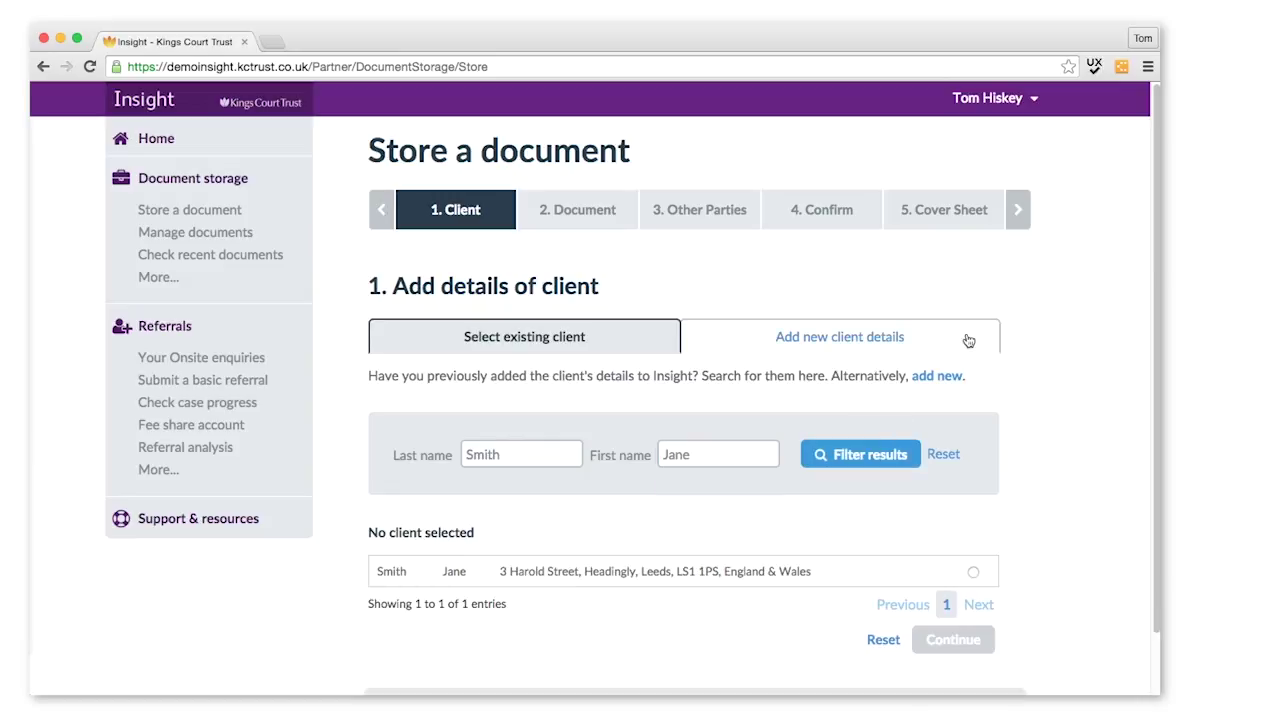
left_click(973, 574)
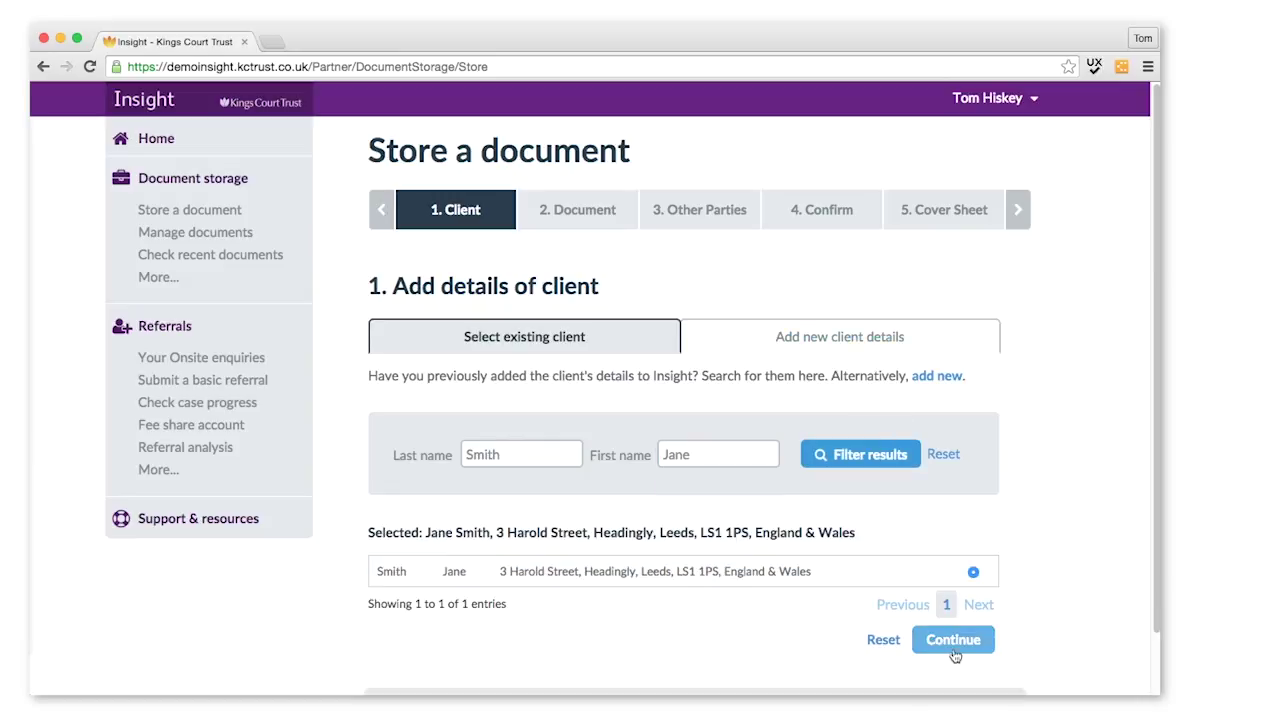
left_click(952, 640)
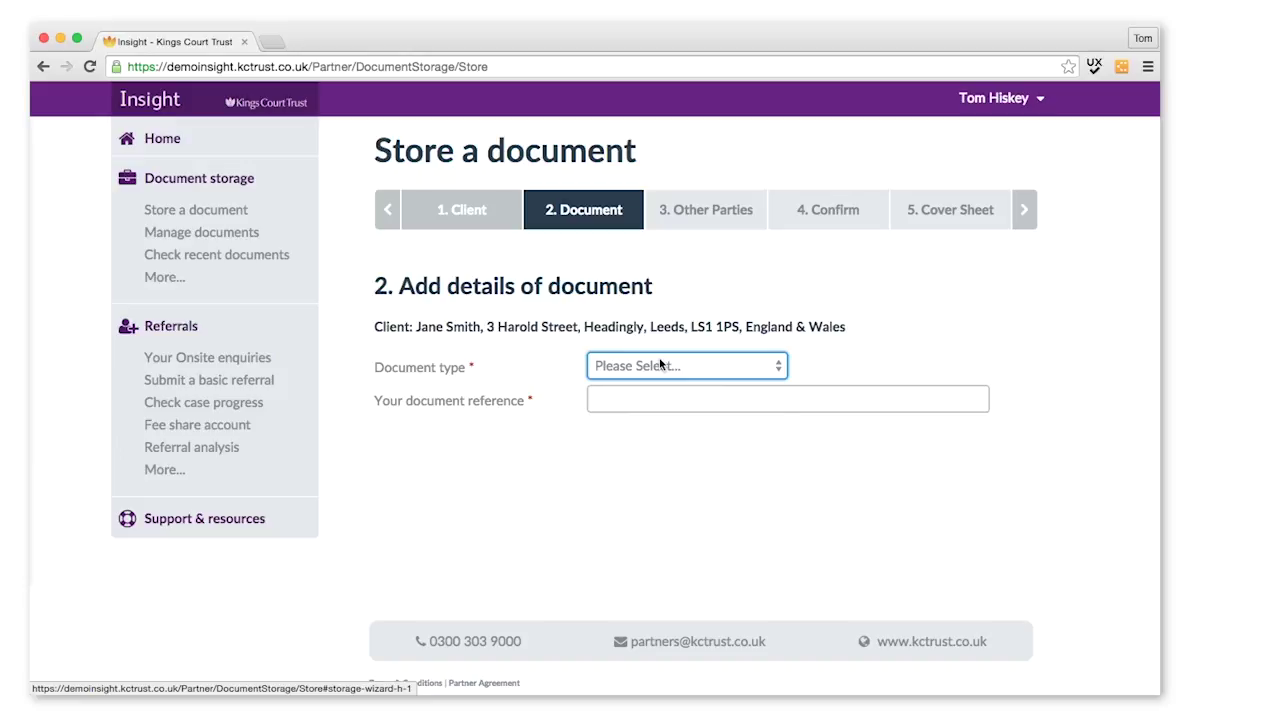
Step: Record the document as a Will with its reference and a will date of 04/11/2015
left_click(660, 365)
left_click(641, 380)
left_click(629, 401)
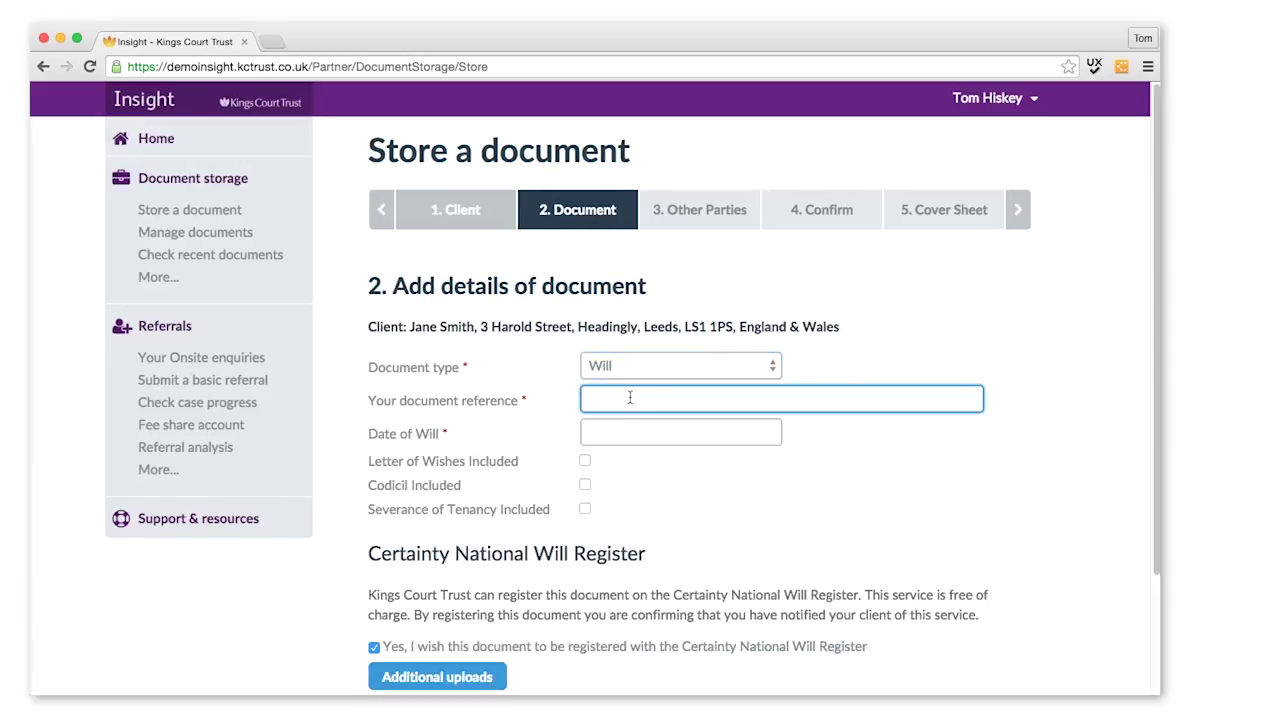
type("ABC123")
left_click(641, 440)
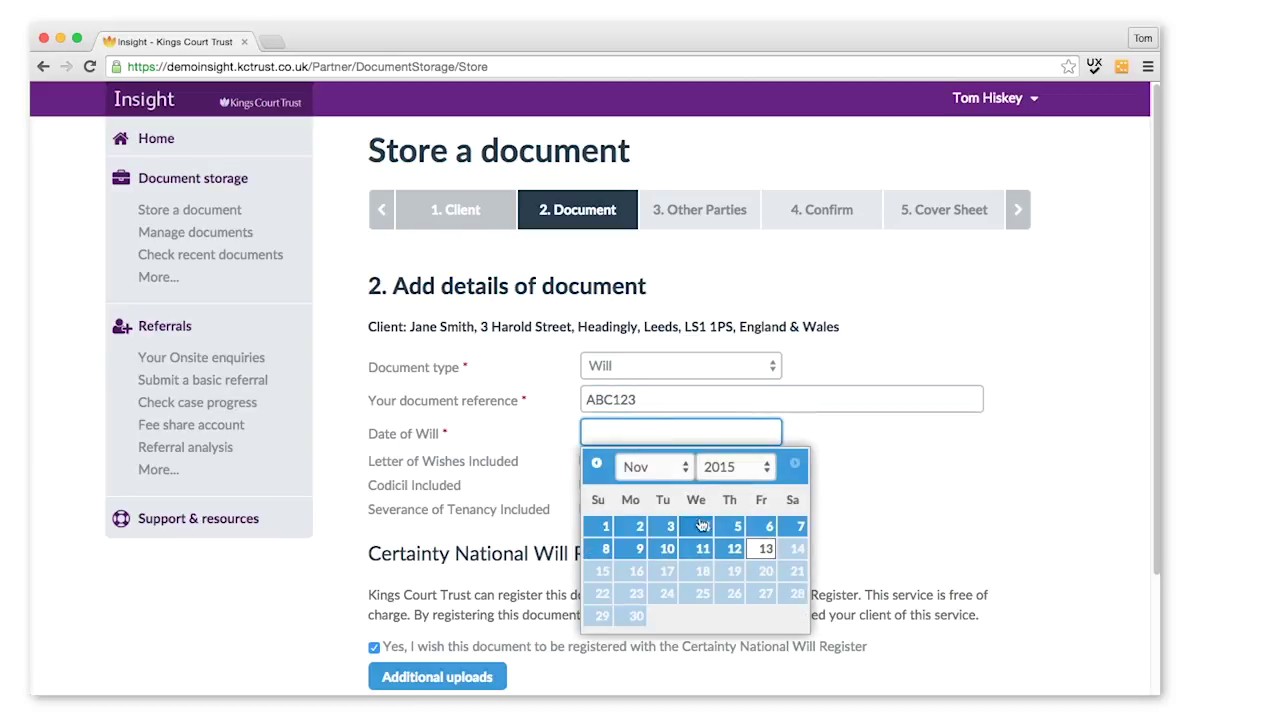
left_click(702, 528)
scroll(745, 503, "down", 1)
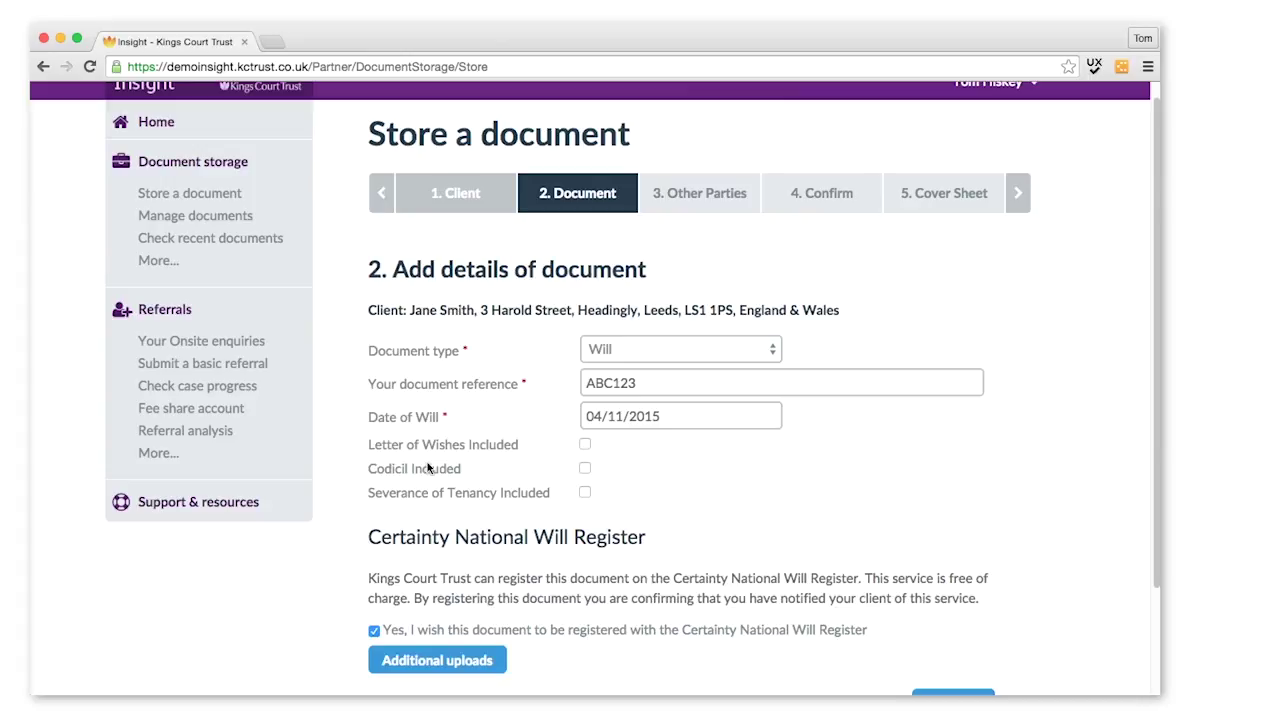
scroll(718, 490, "down", 2)
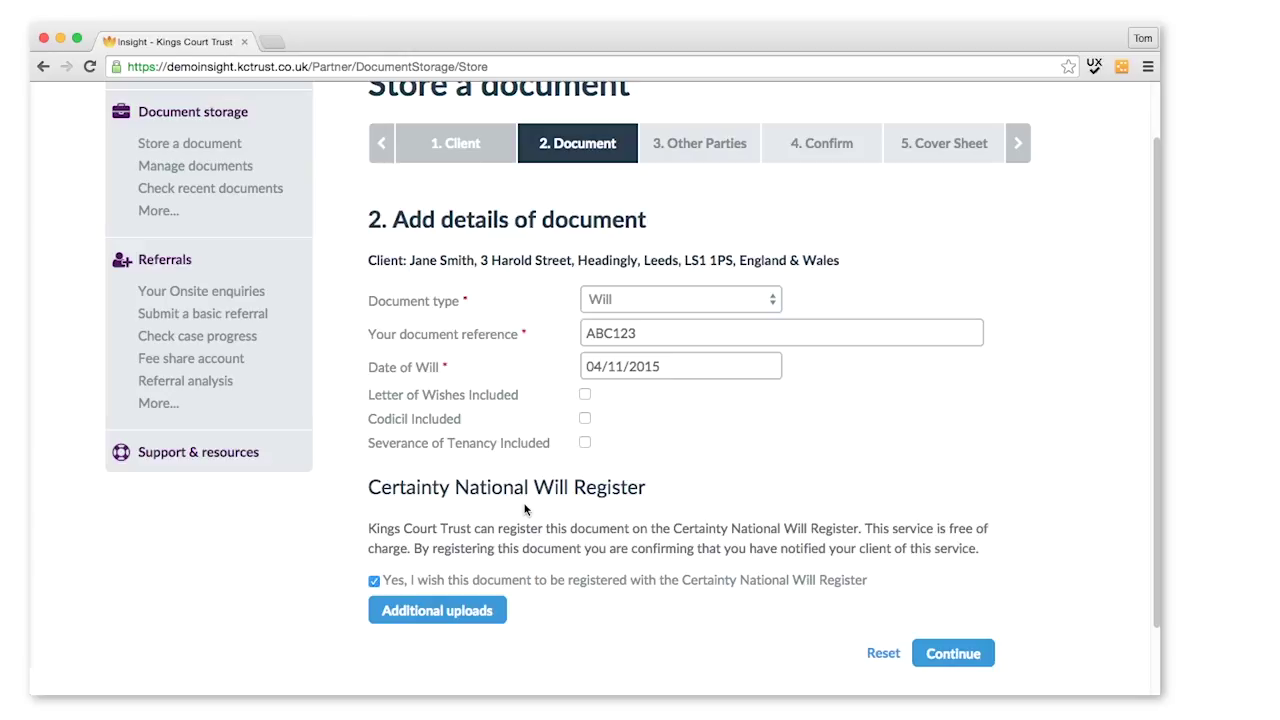
scroll(532, 552, "down", 1)
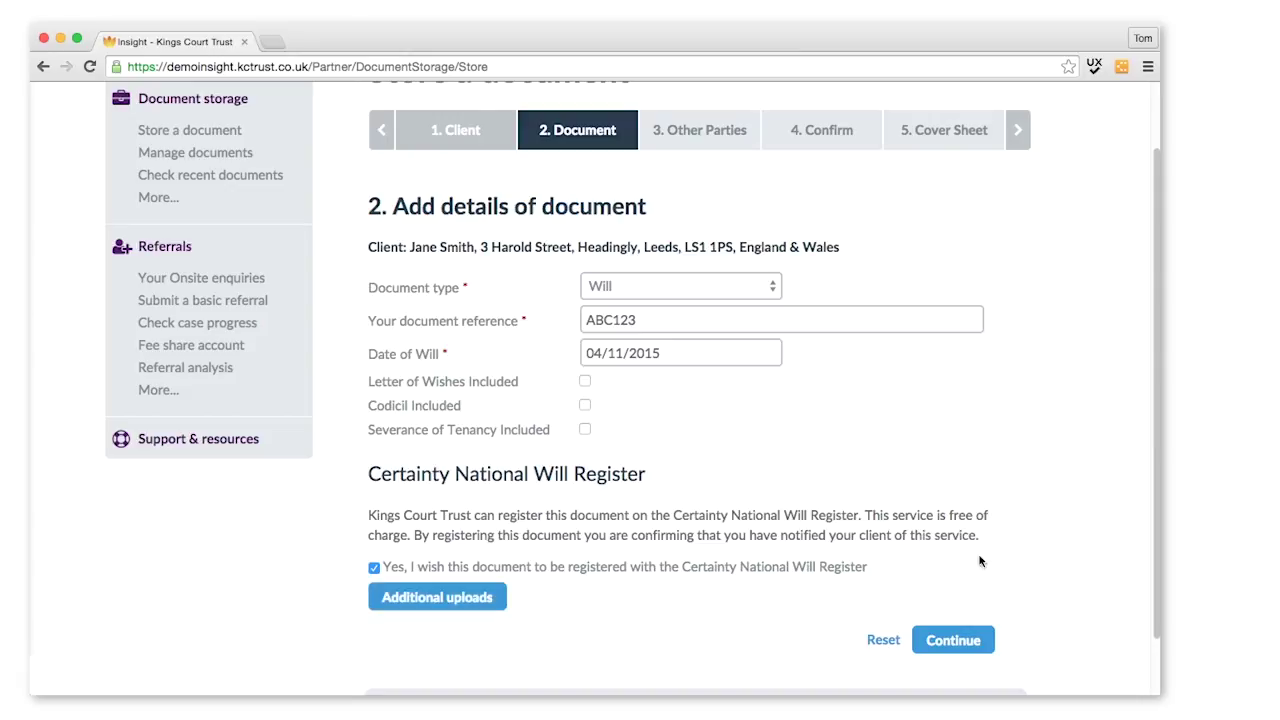
Step: Move on to Other Parties and start adding an executor or other party
left_click(945, 642)
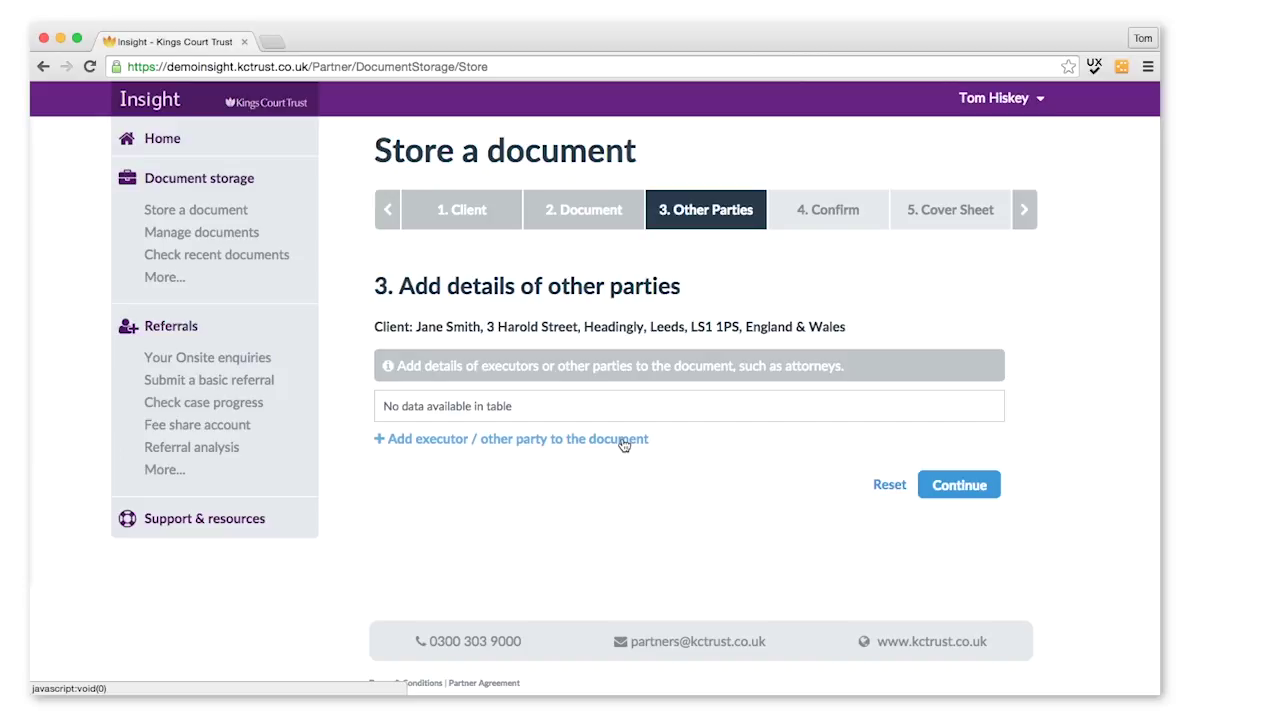
left_click(493, 445)
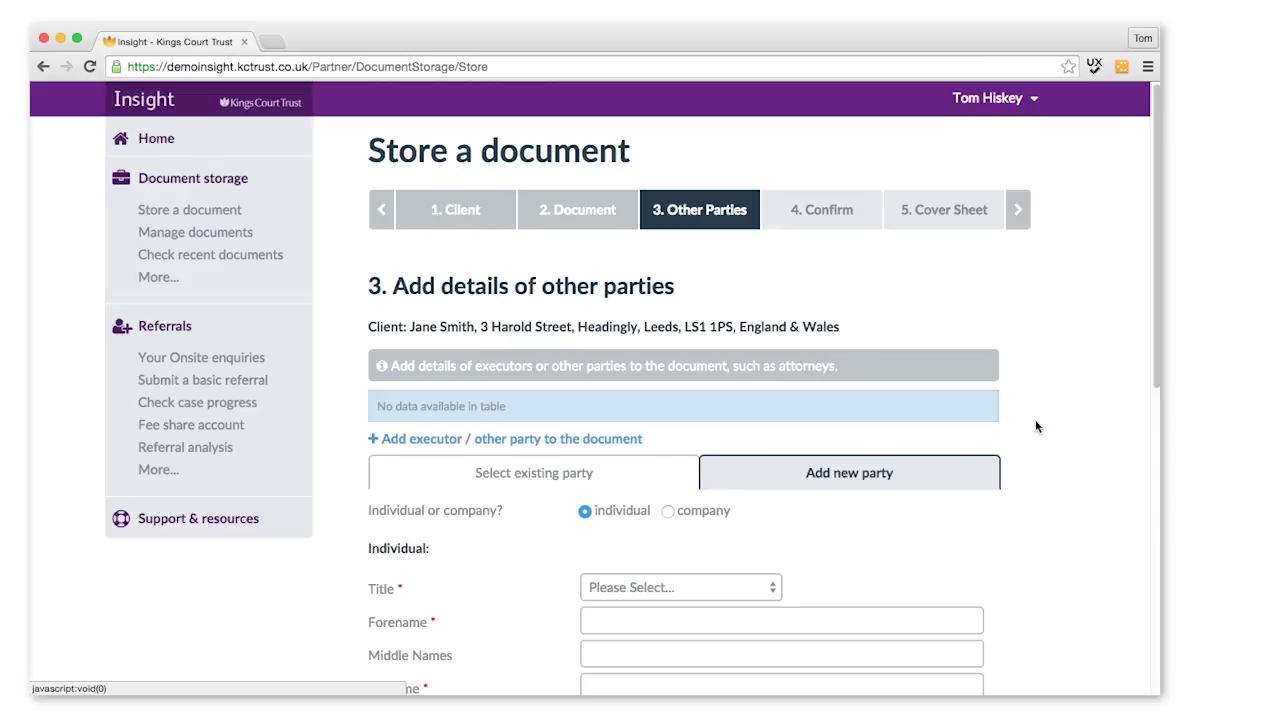
scroll(1035, 419, "down", 3)
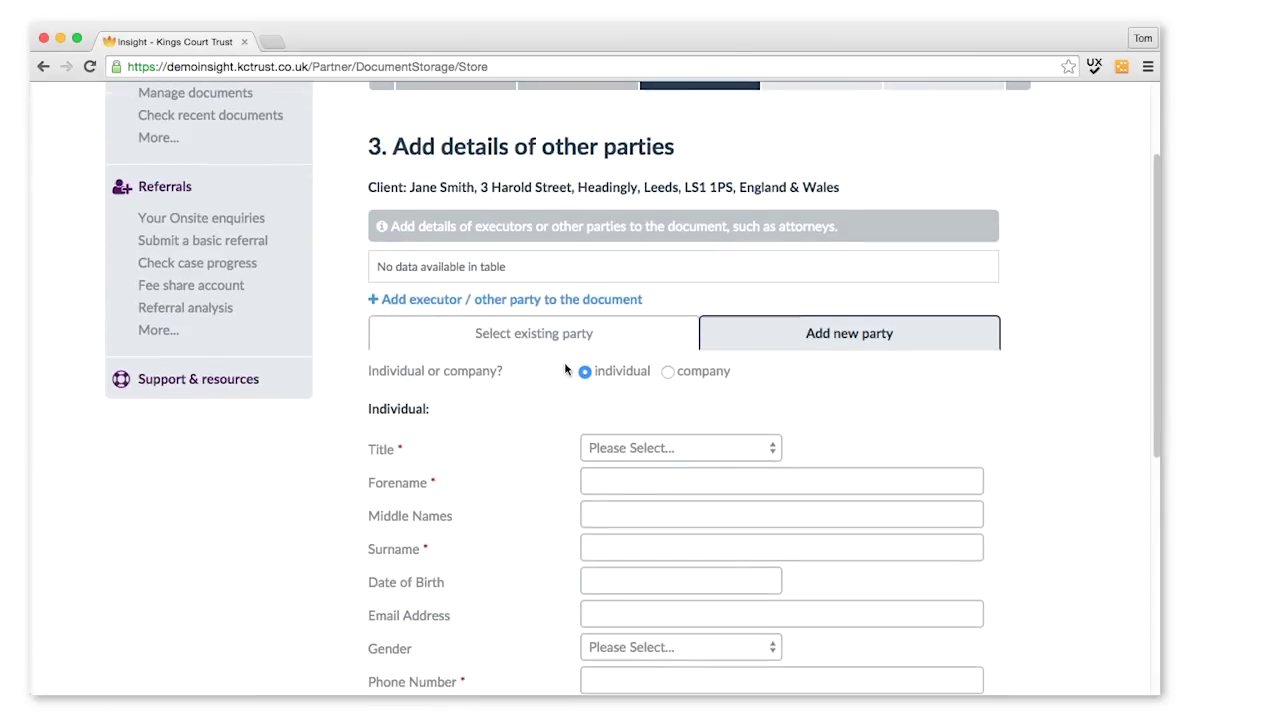
Step: Try Select existing party, then switch back to a blank Add new party form
left_click(530, 339)
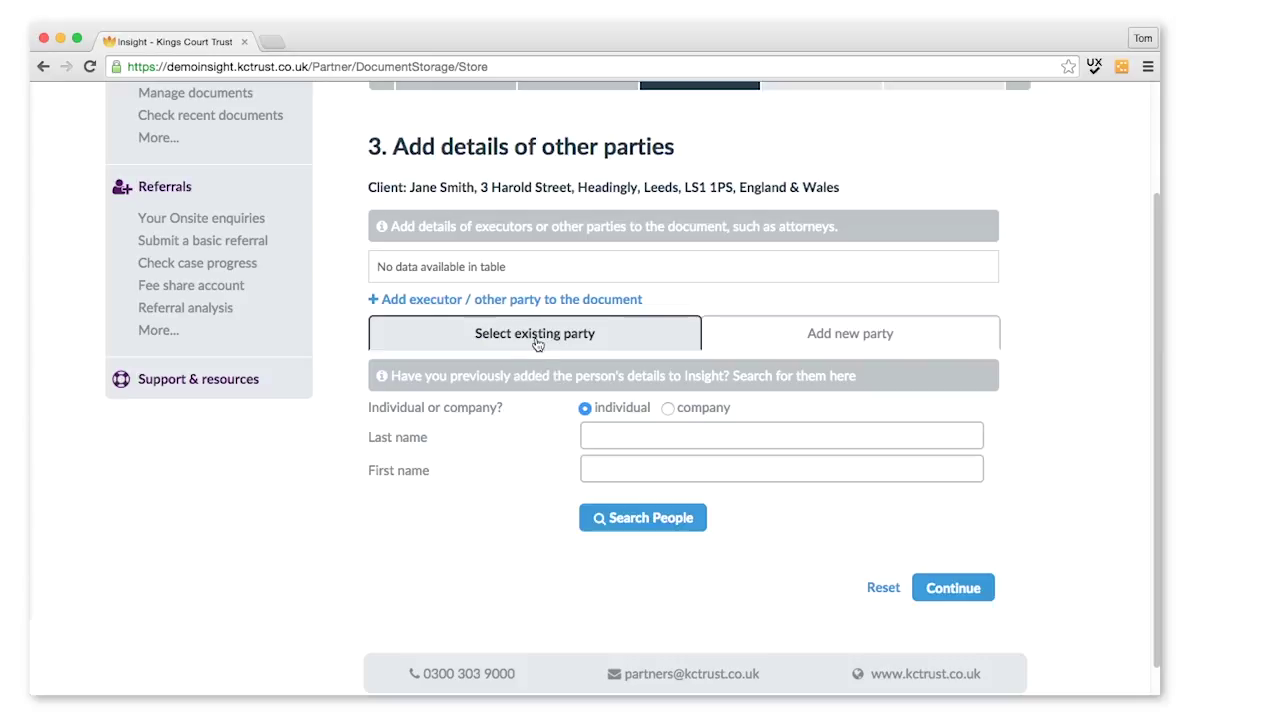
left_click(618, 432)
left_click(845, 338)
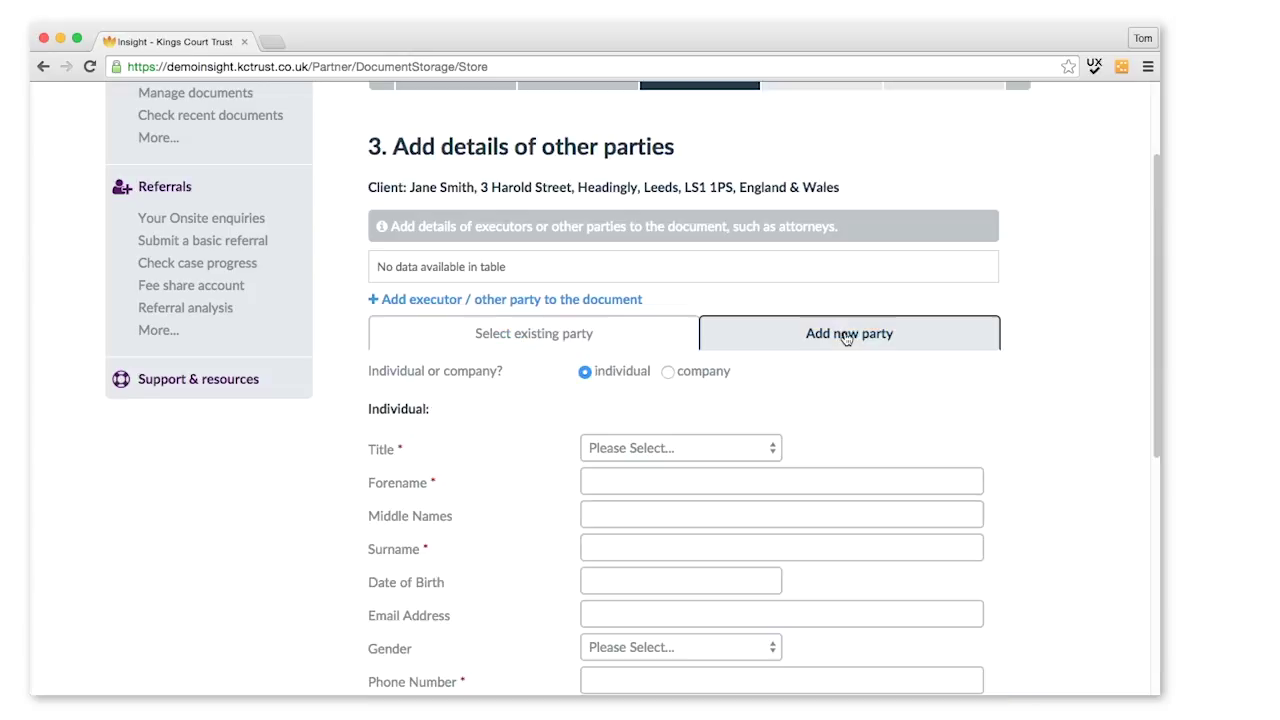
left_click_drag(1154, 348, 1146, 454)
left_click(615, 228)
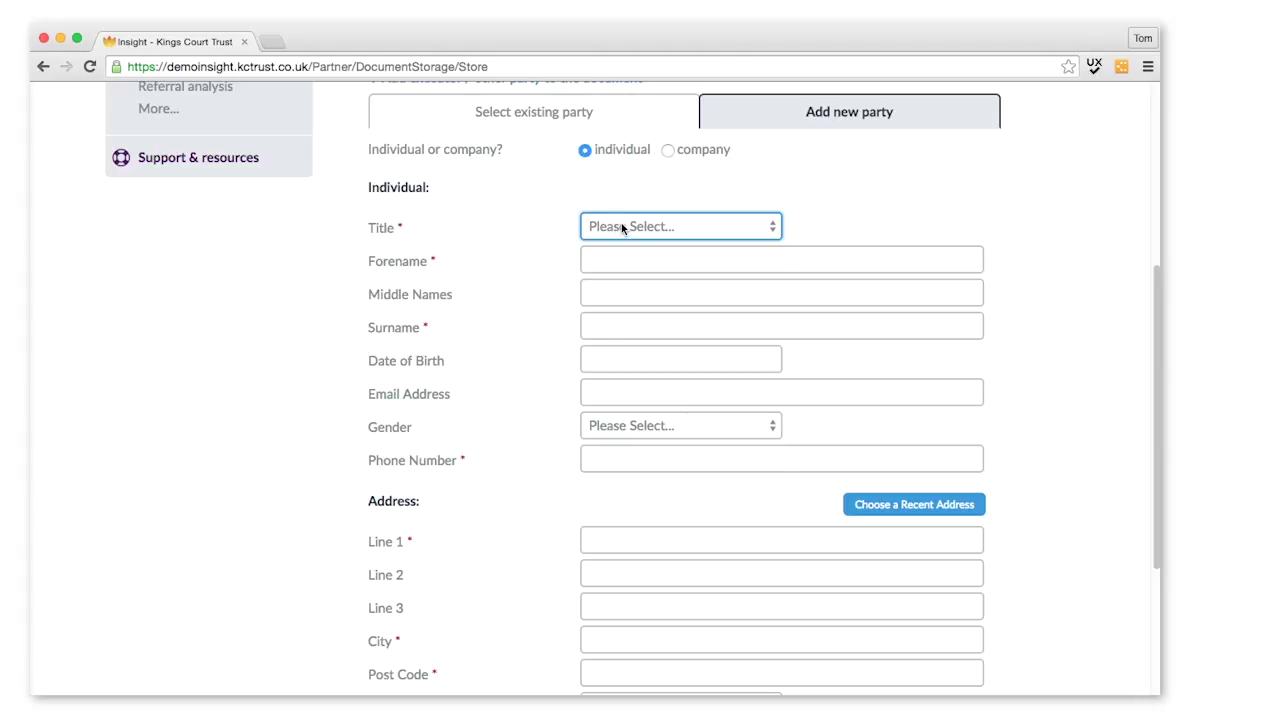
Step: Enter title Mr, the party's forename and surname, and a birth date of the 4th in 1975
left_click(618, 228)
left_click(619, 263)
left_click(660, 261)
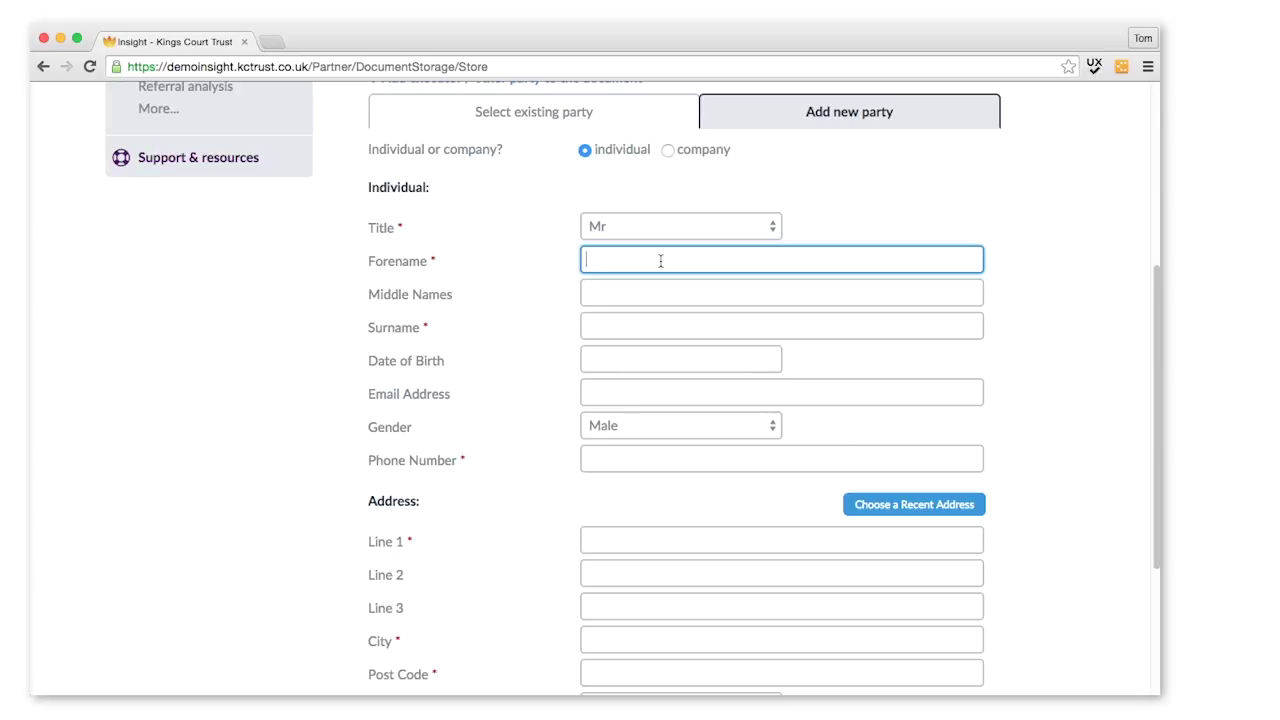
key("Tab")
key("Tab")
key("Tab")
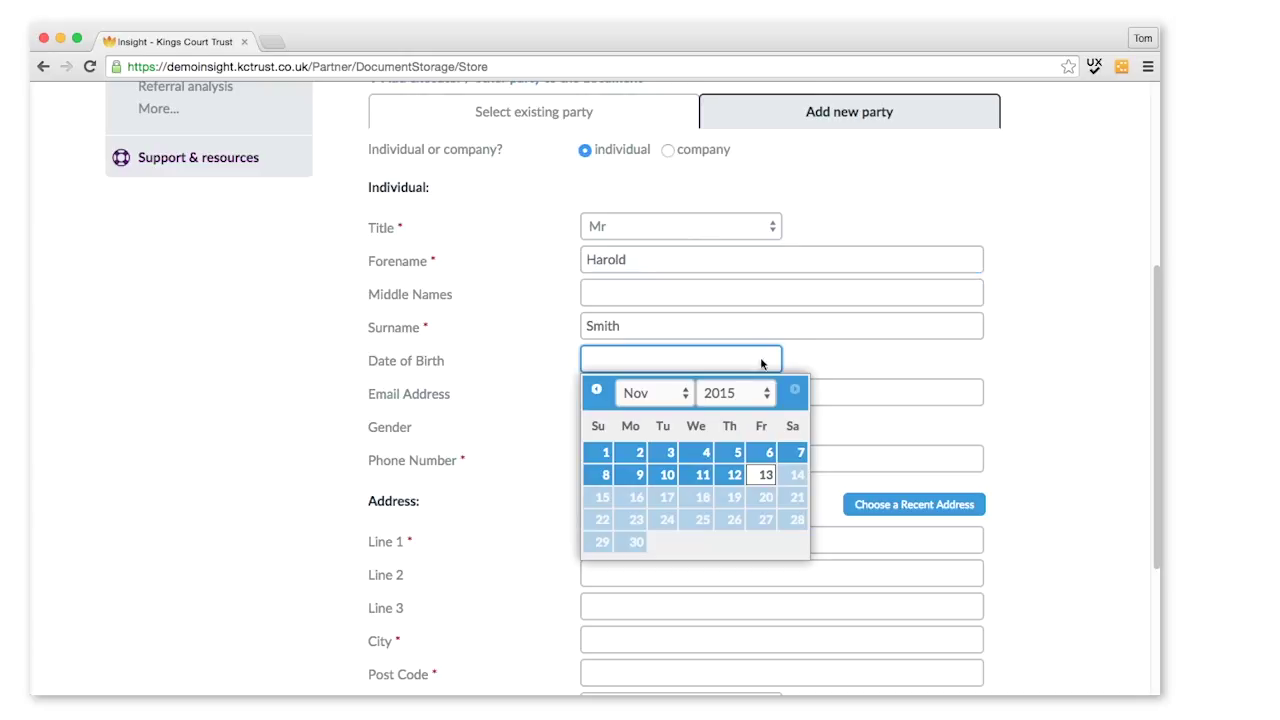
left_click(740, 392)
scroll(747, 180, "up", 5)
left_click(735, 50)
left_click(667, 478)
Step: Enter the party's phone number, fill the address from a recent address, and add the party
left_click(592, 446)
scroll(521, 443, "down", 3)
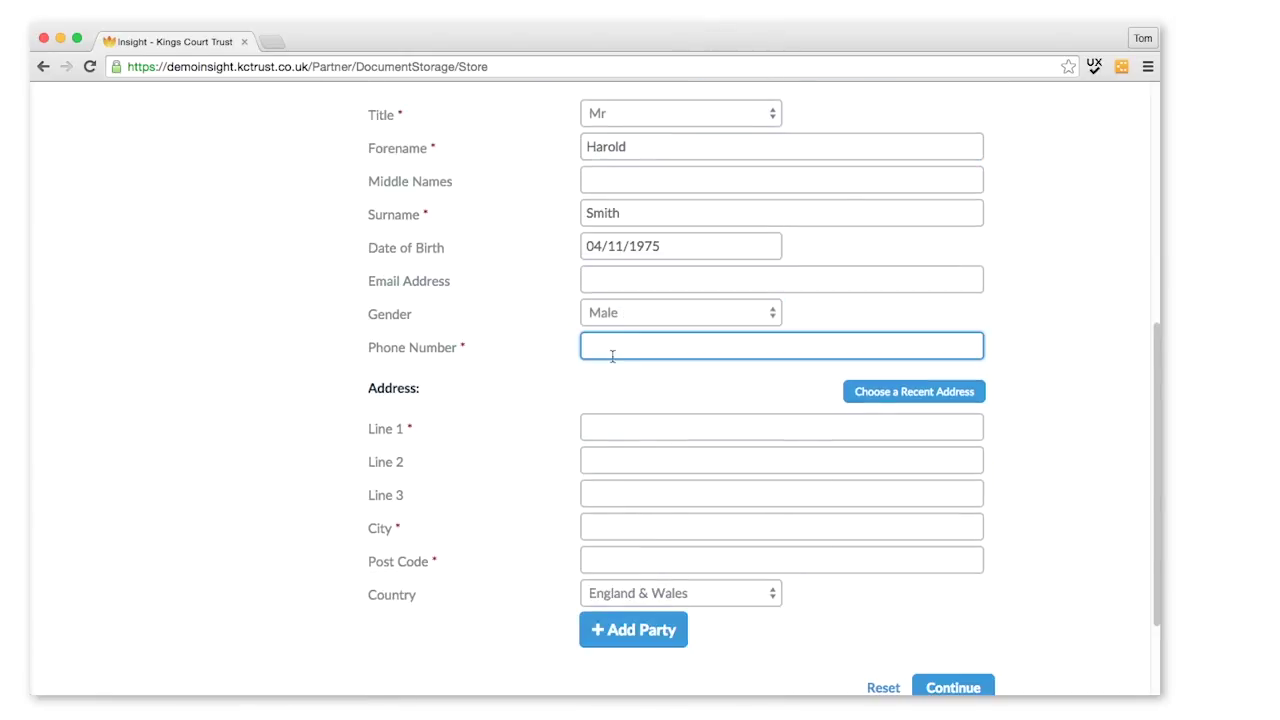
scroll(971, 381, "down", 2)
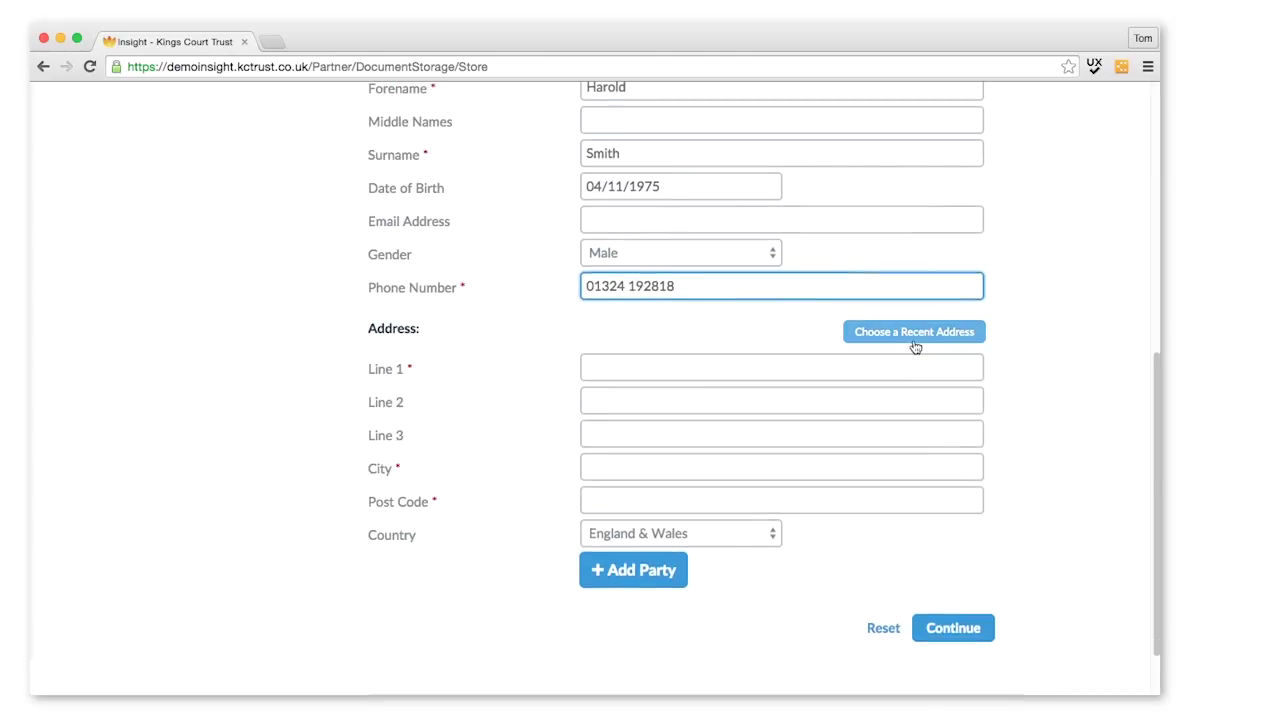
left_click(905, 338)
left_click(536, 396)
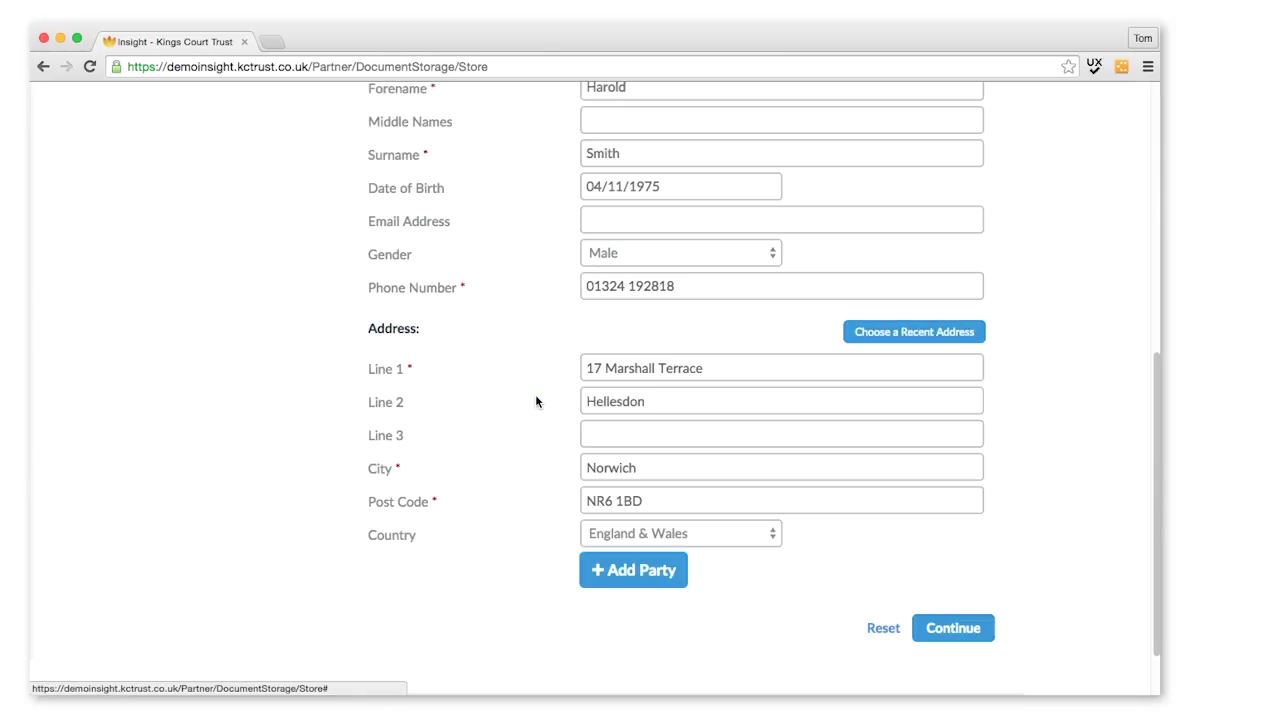
left_click(589, 504)
scroll(543, 463, "up", 1)
scroll(543, 463, "down", 2)
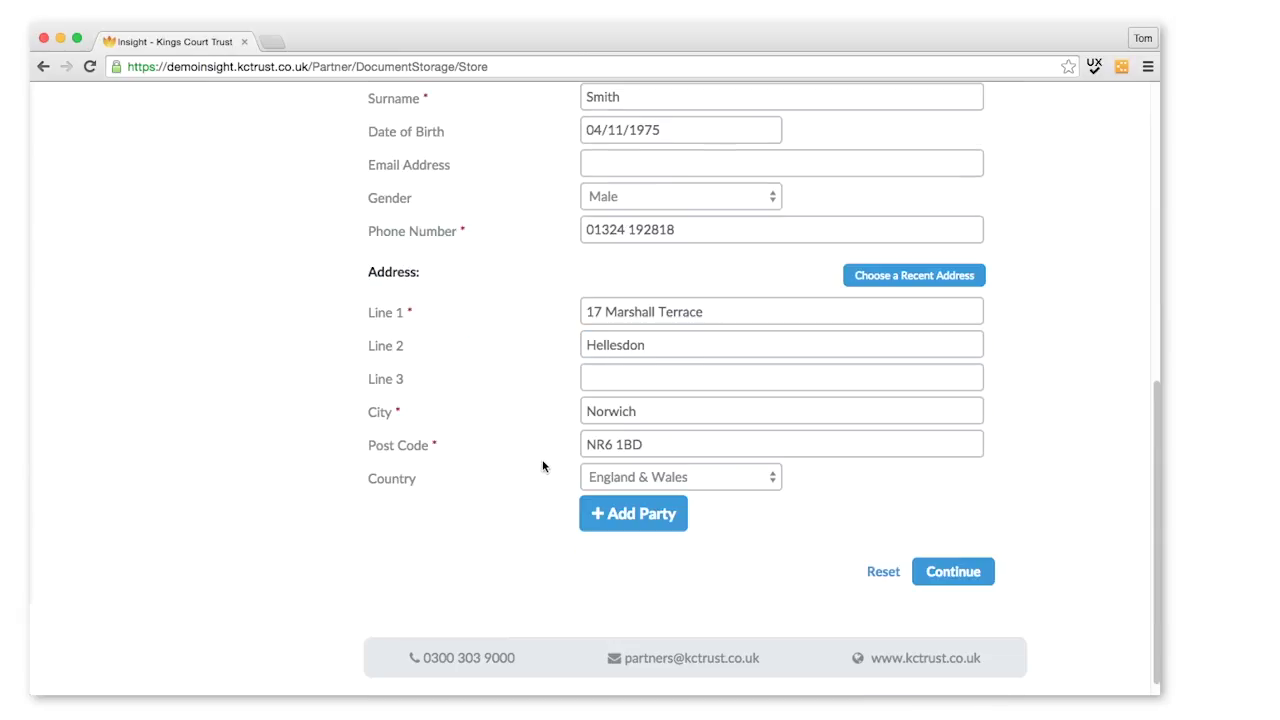
left_click(643, 520)
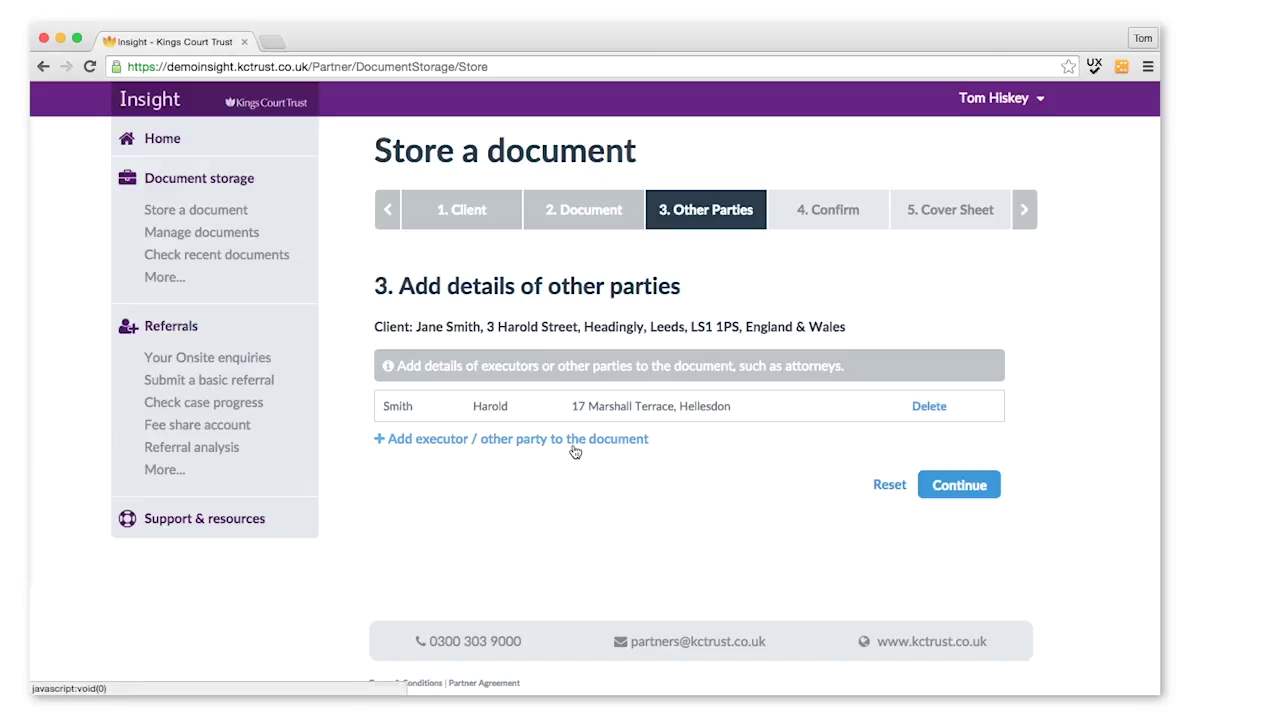
Step: Continue from Other Parties to the Confirm details step
left_click(968, 486)
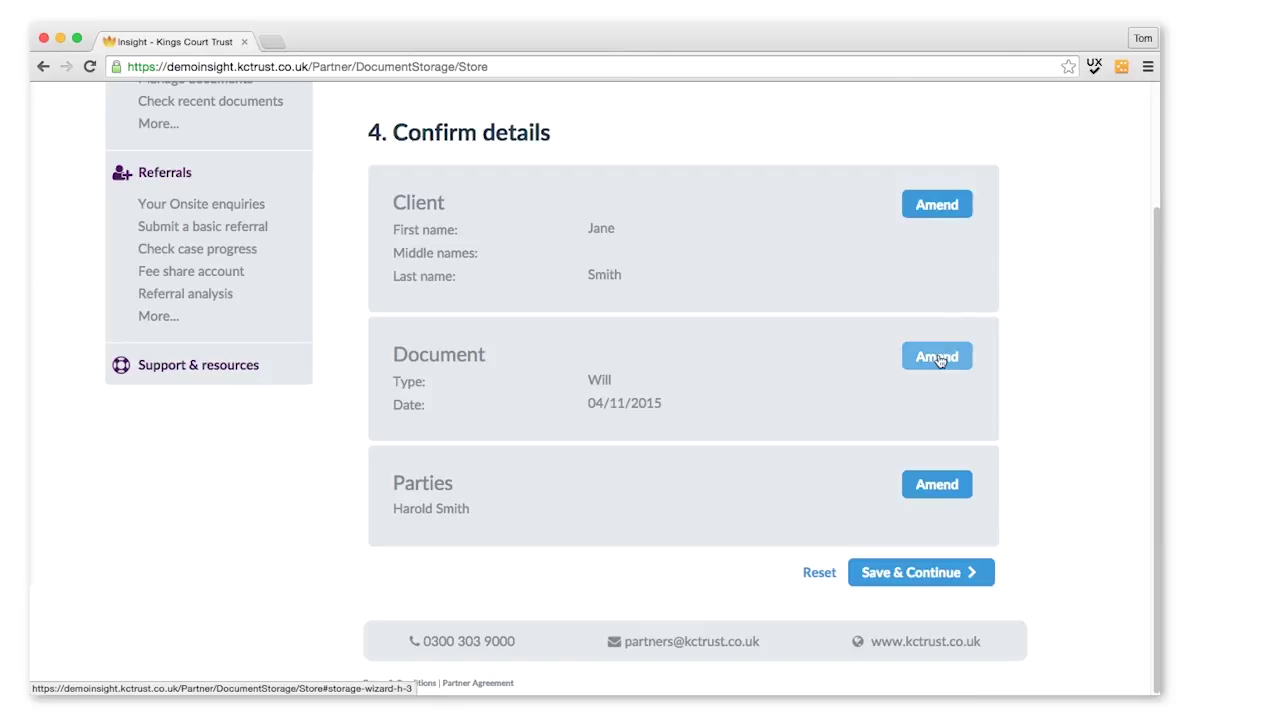
Step: Save the confirmed will details and reach the Download cover sheet and send step
left_click(910, 578)
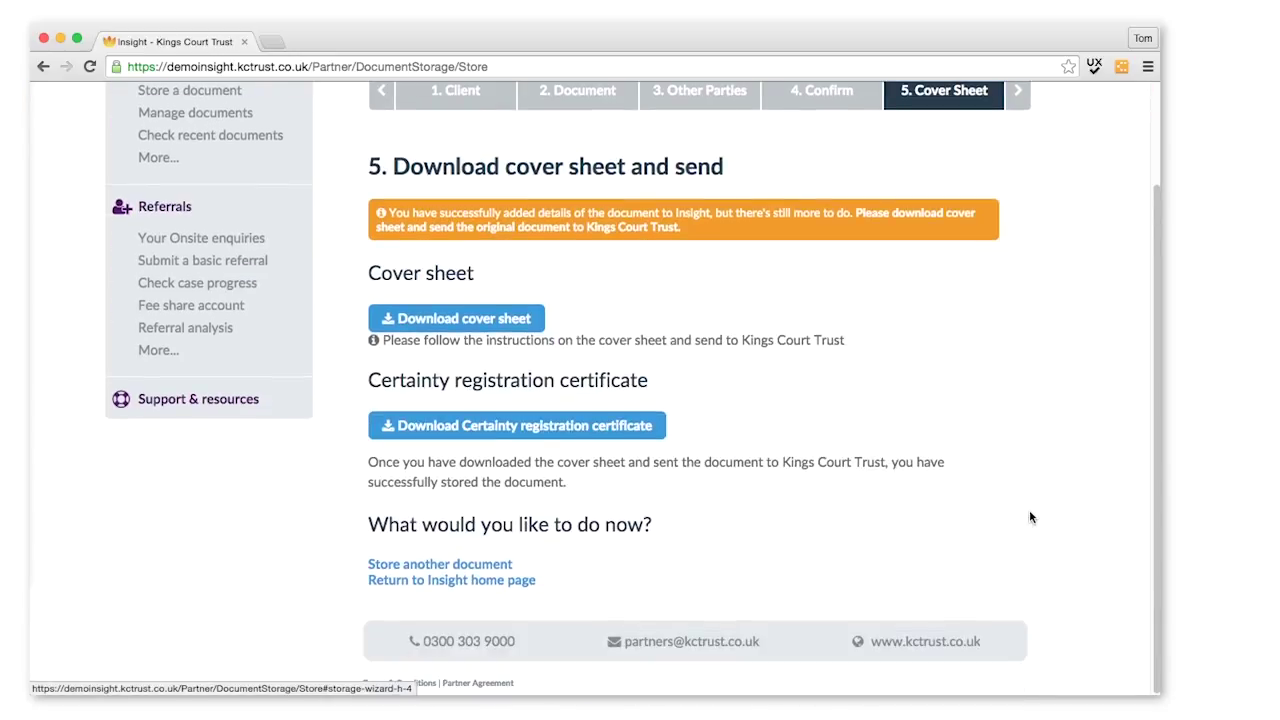
left_click_drag(1155, 302, 1155, 210)
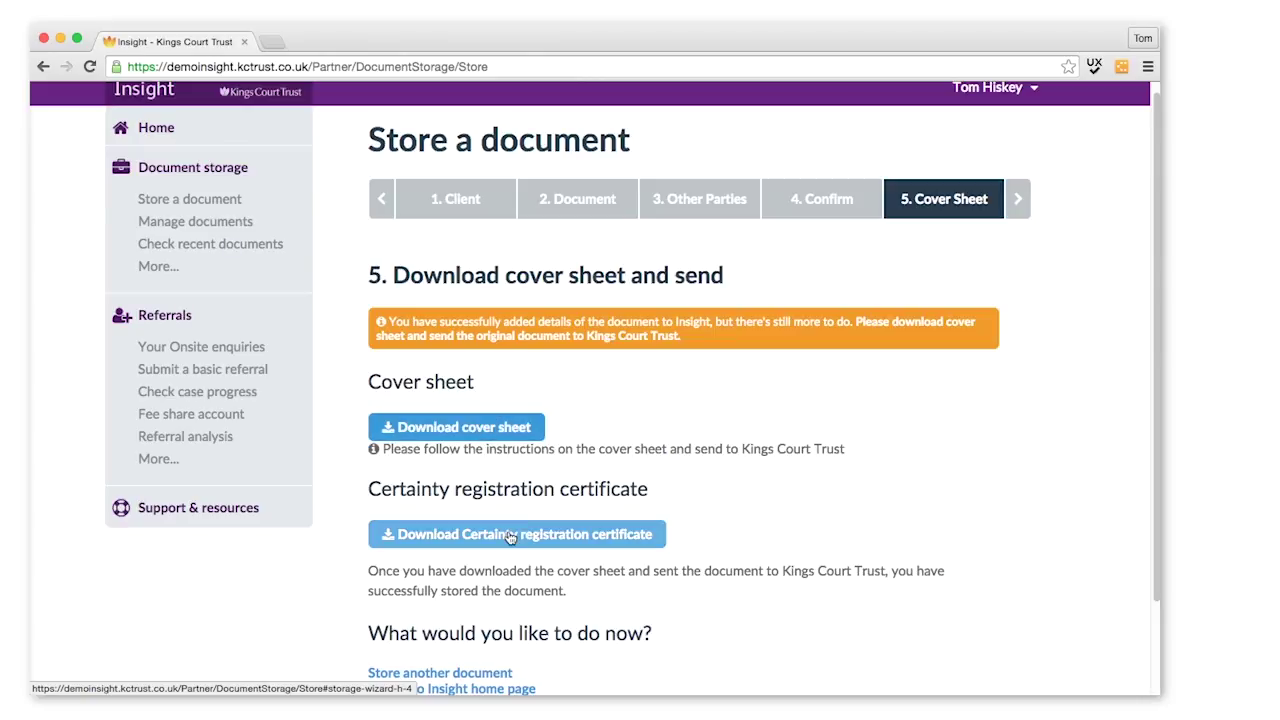
scroll(580, 440, "down", 1)
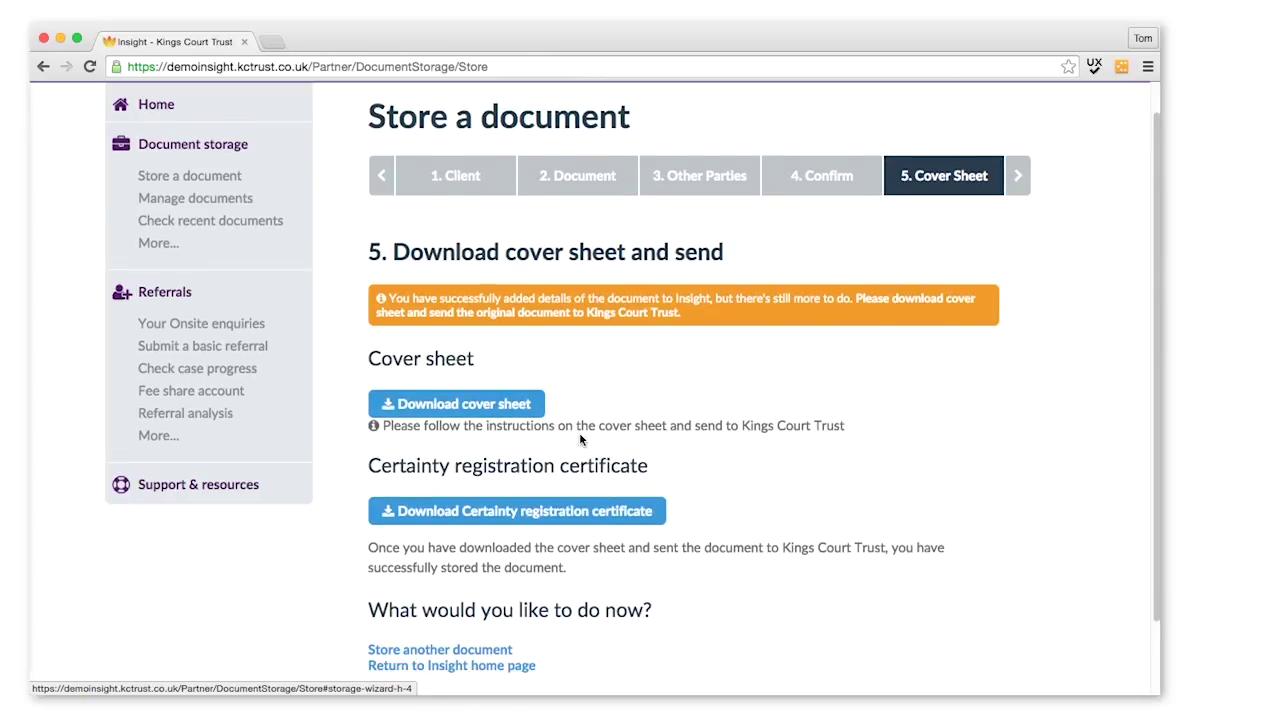
Step: Download the will's cover sheet PDF and view it in the new Chrome tab
left_click(459, 408)
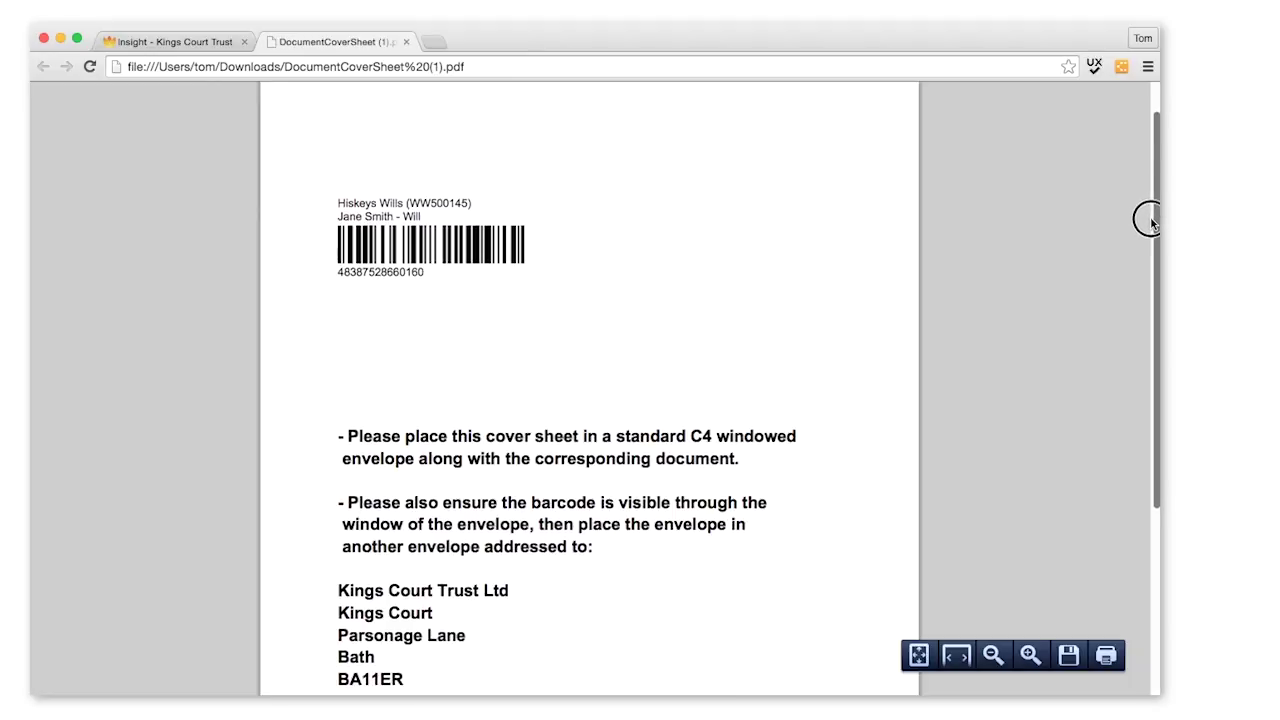
left_click_drag(1148, 222, 1146, 271)
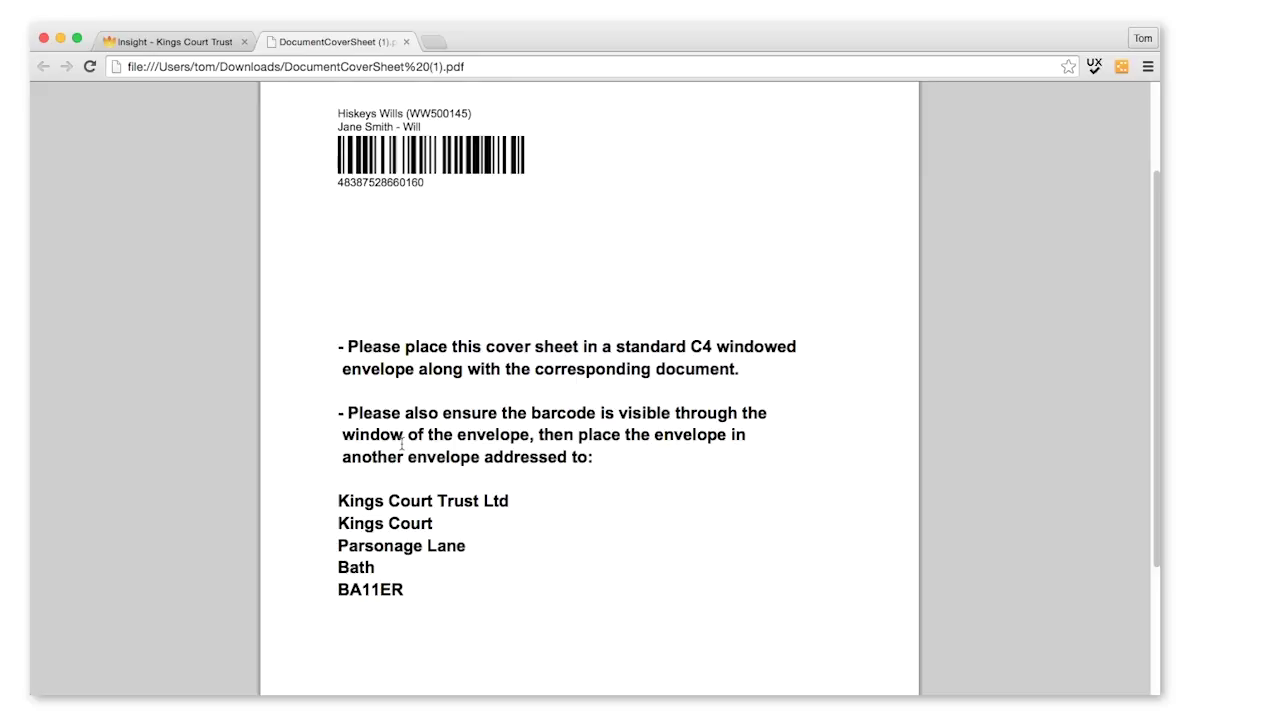
Step: Return to the Insight tab and go to Manage documents
left_click(194, 45)
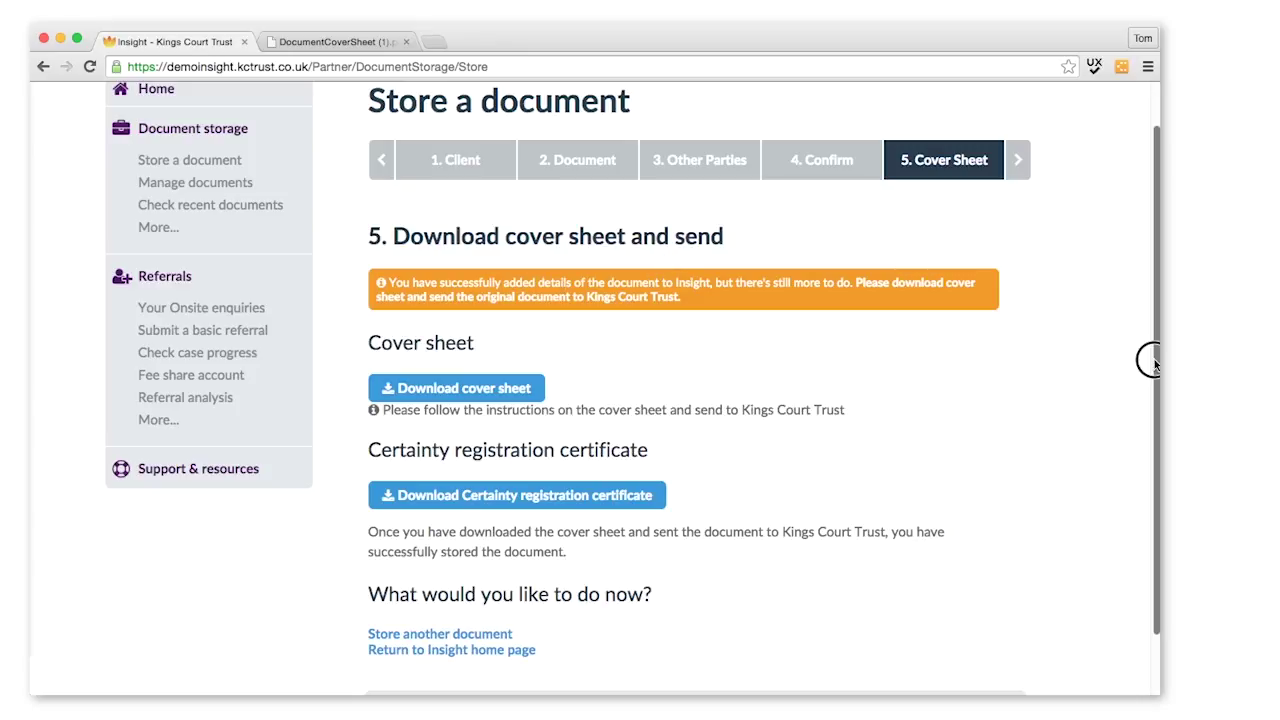
left_click_drag(1152, 362, 1152, 318)
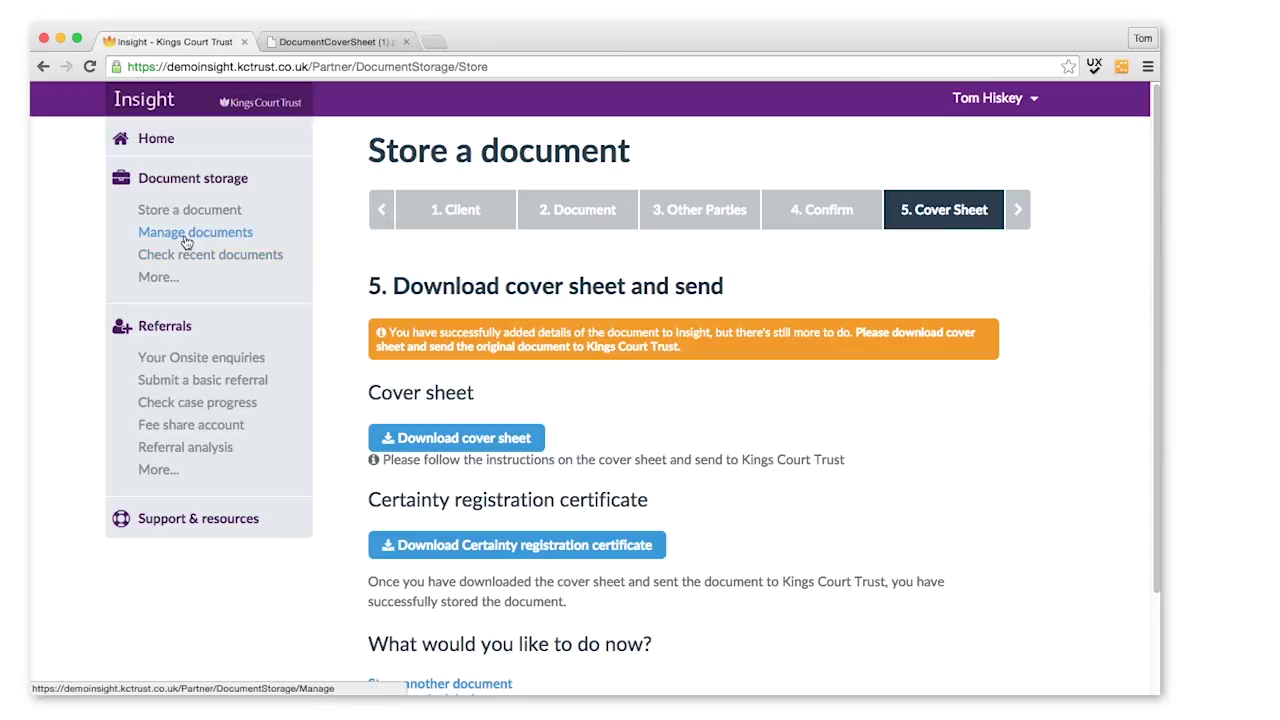
left_click(186, 242)
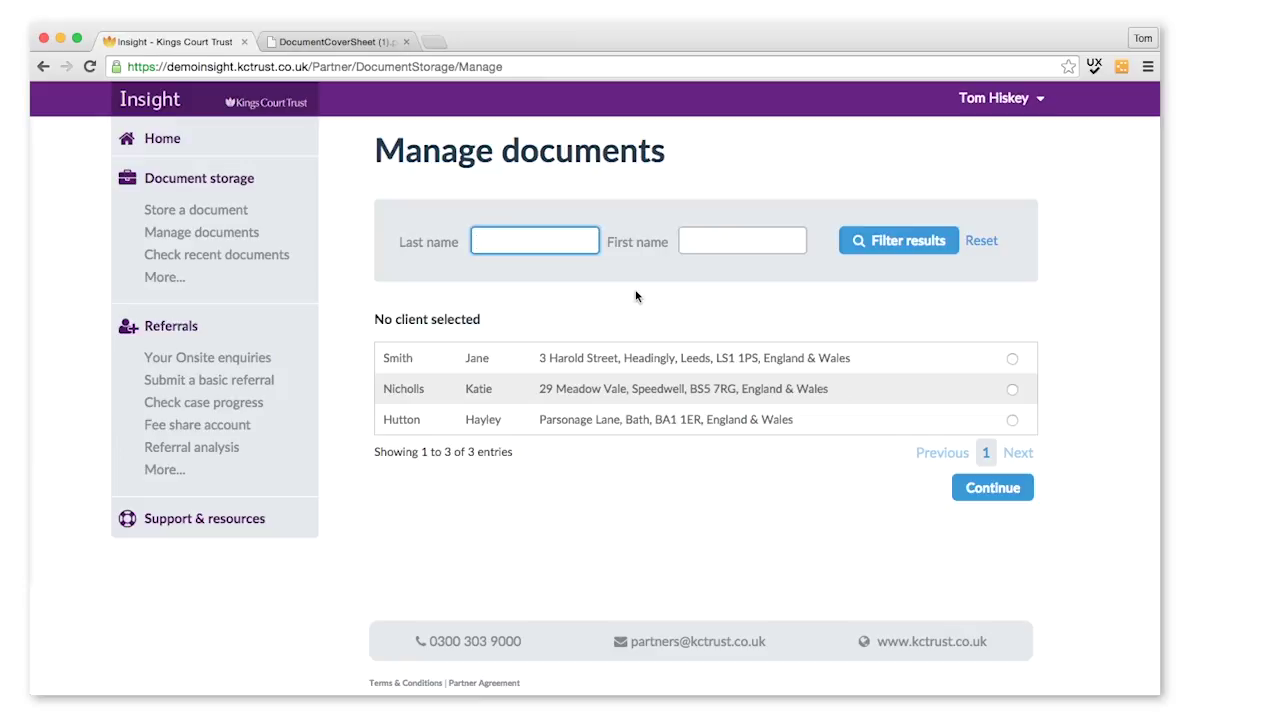
Step: Filter clients by the client's last and first name and select the single match
type("Smith")
key("Tab")
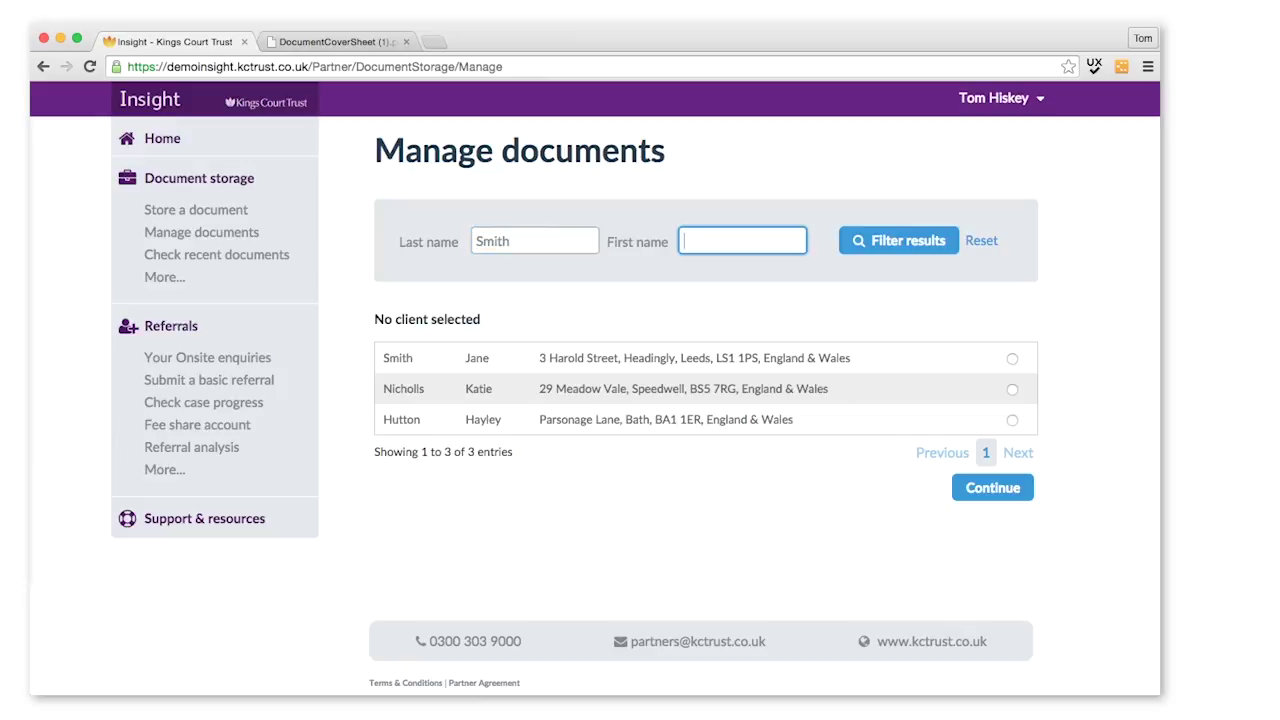
type("Jane")
left_click(900, 241)
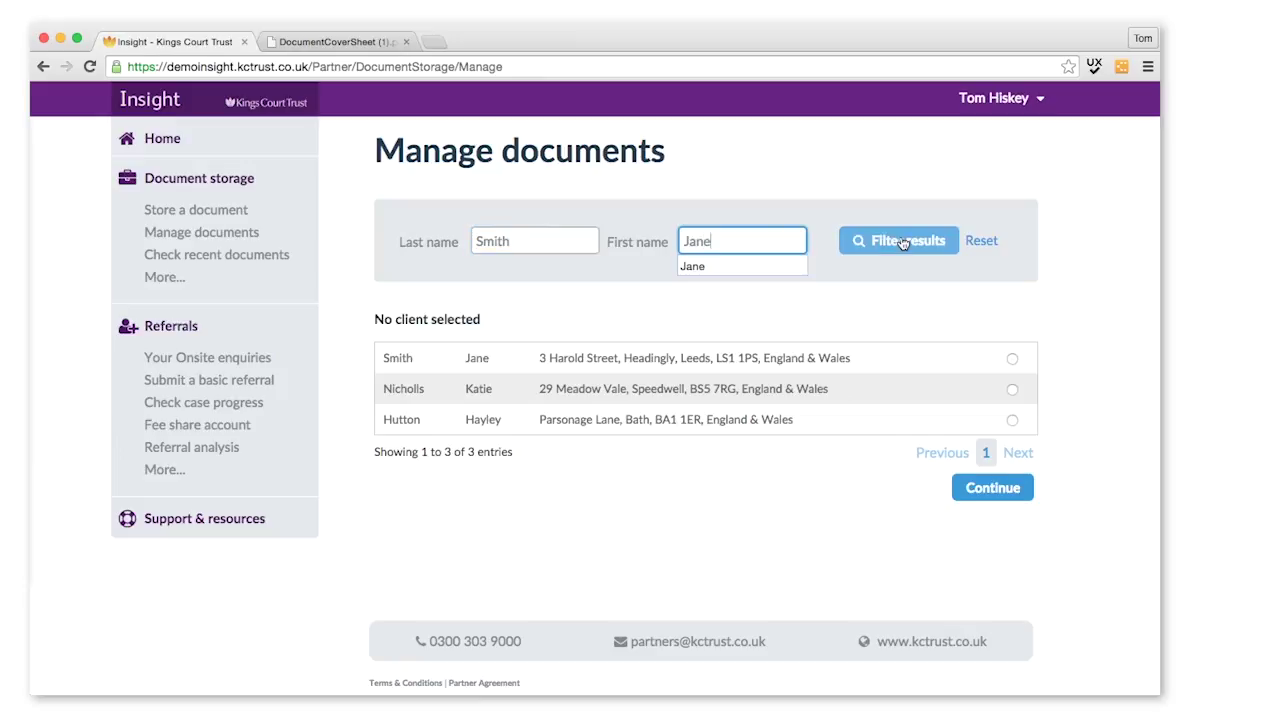
left_click(1010, 359)
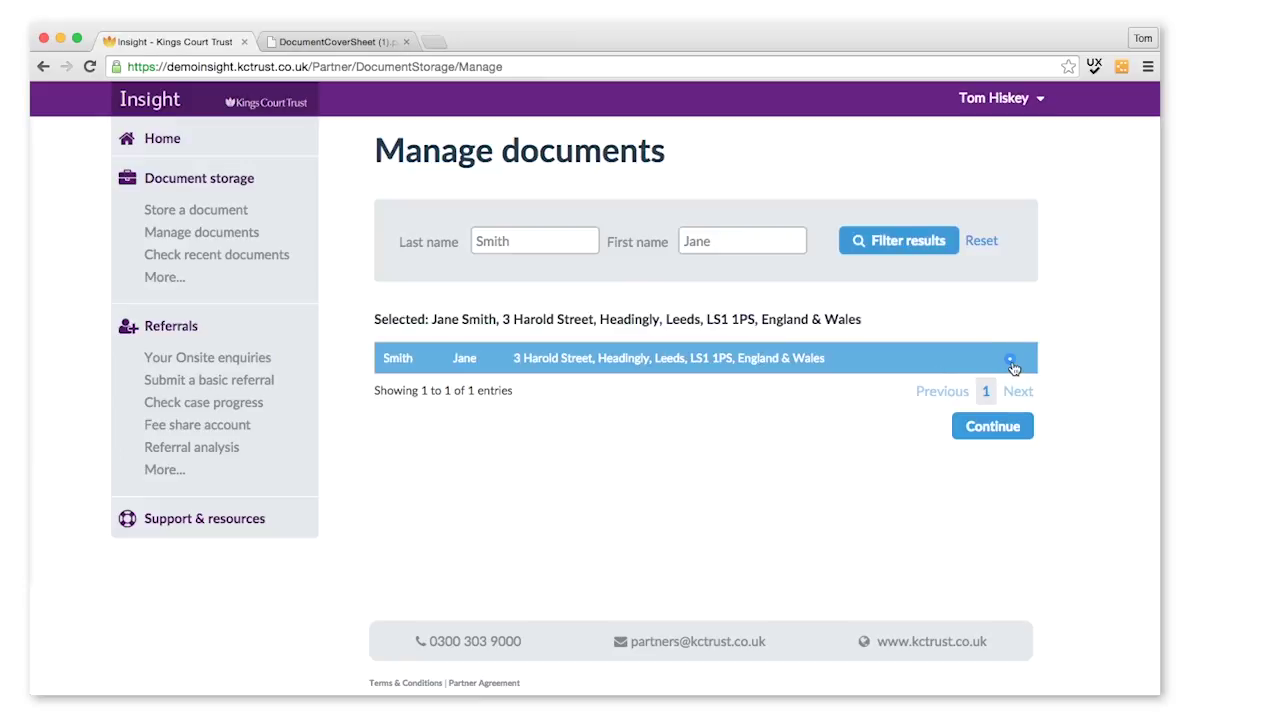
Step: In Retrieve documents, tick the 04/11/2015 and 03/11/2015 wills with reason Client has passed away
left_click(993, 428)
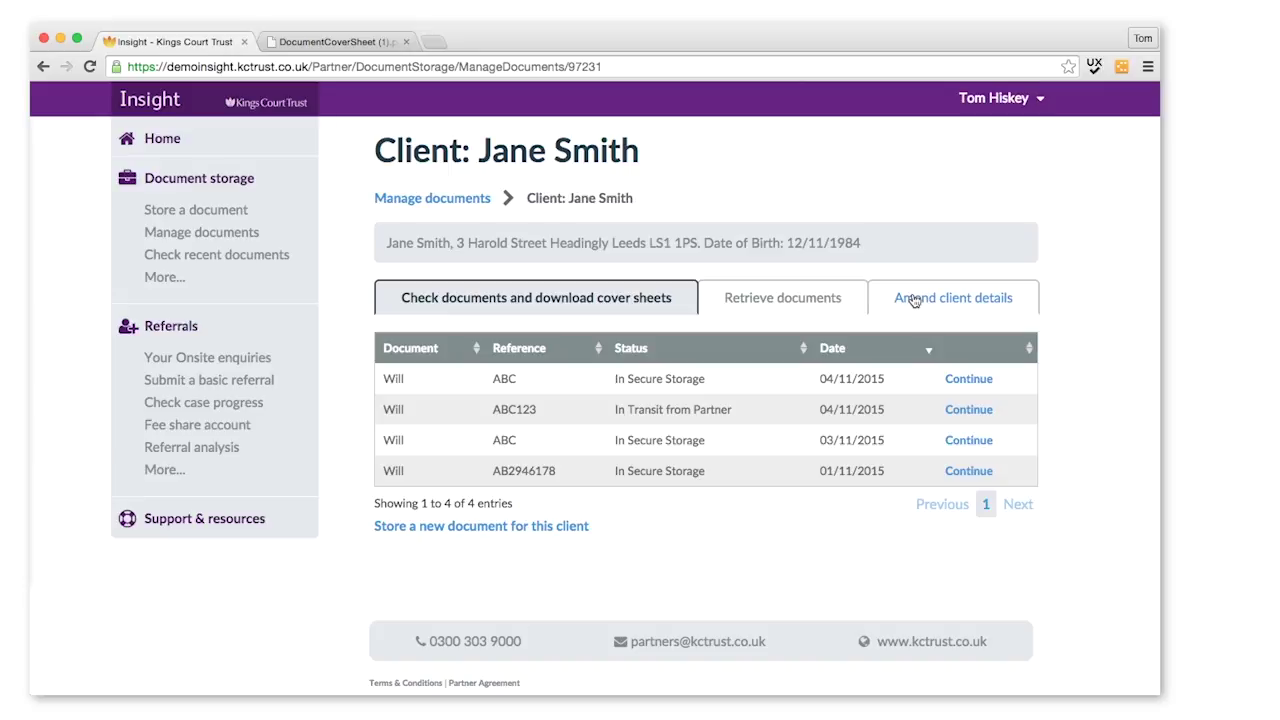
left_click(788, 308)
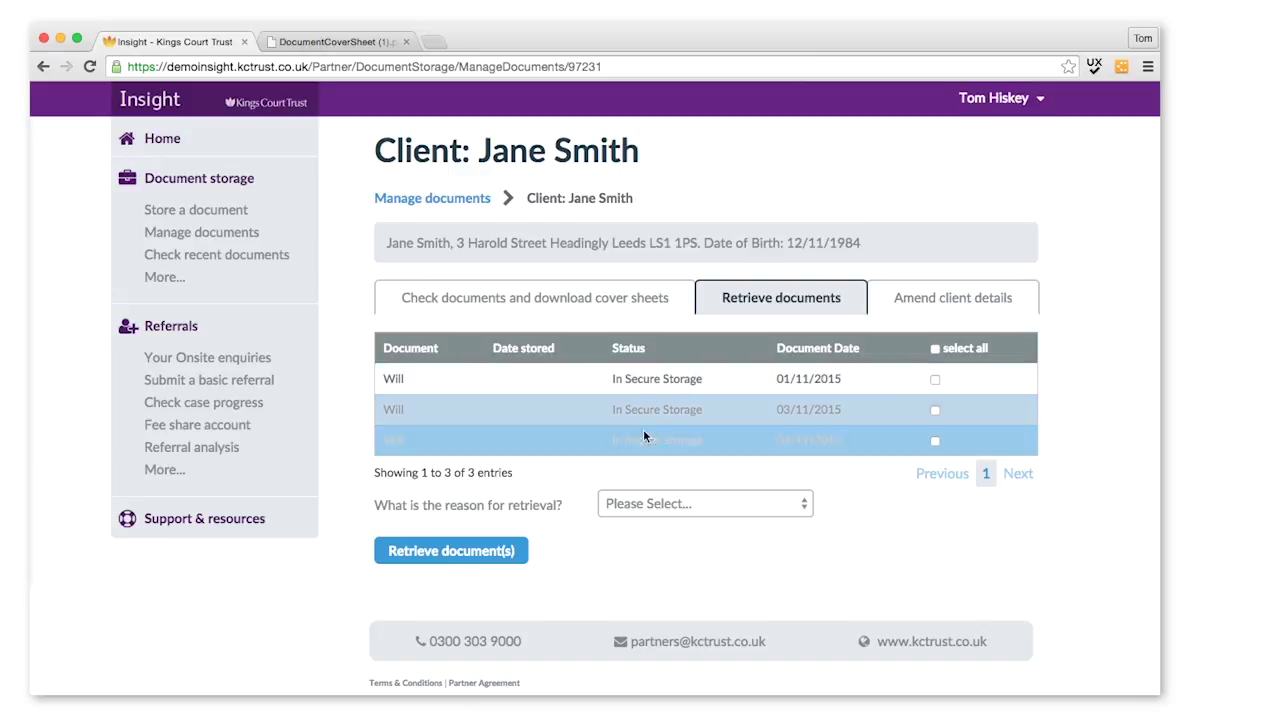
left_click(936, 444)
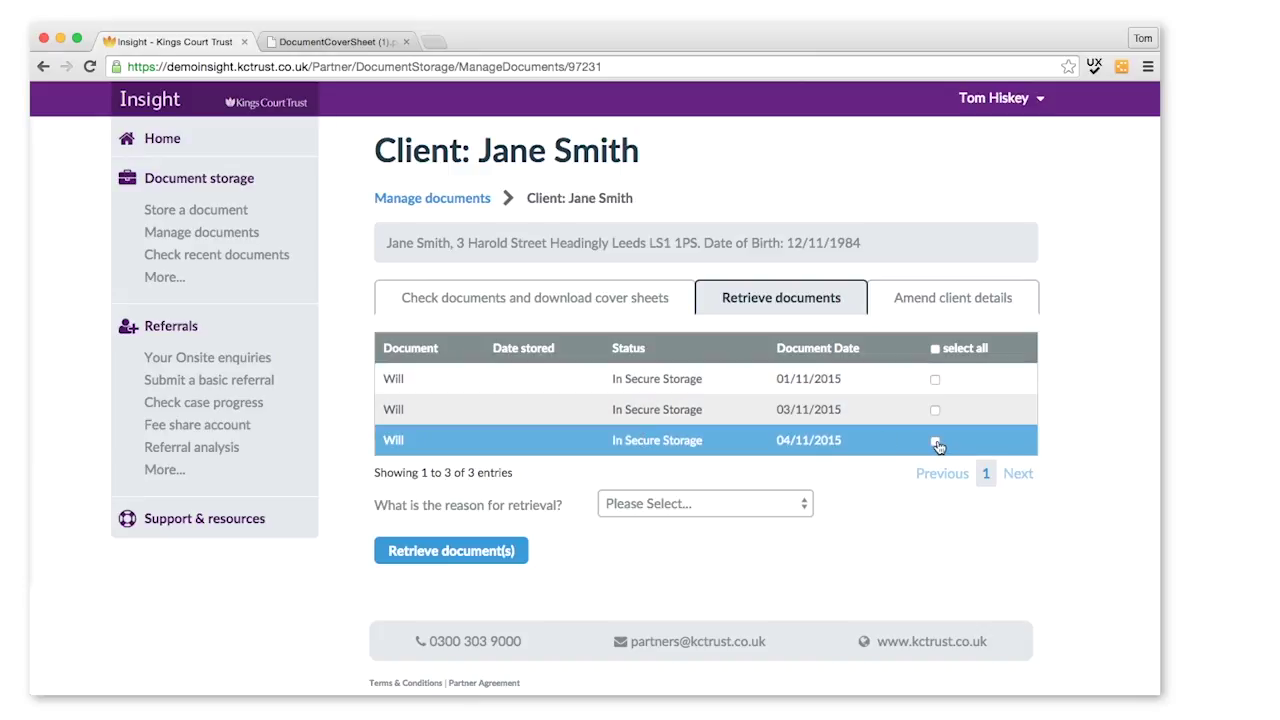
left_click(936, 411)
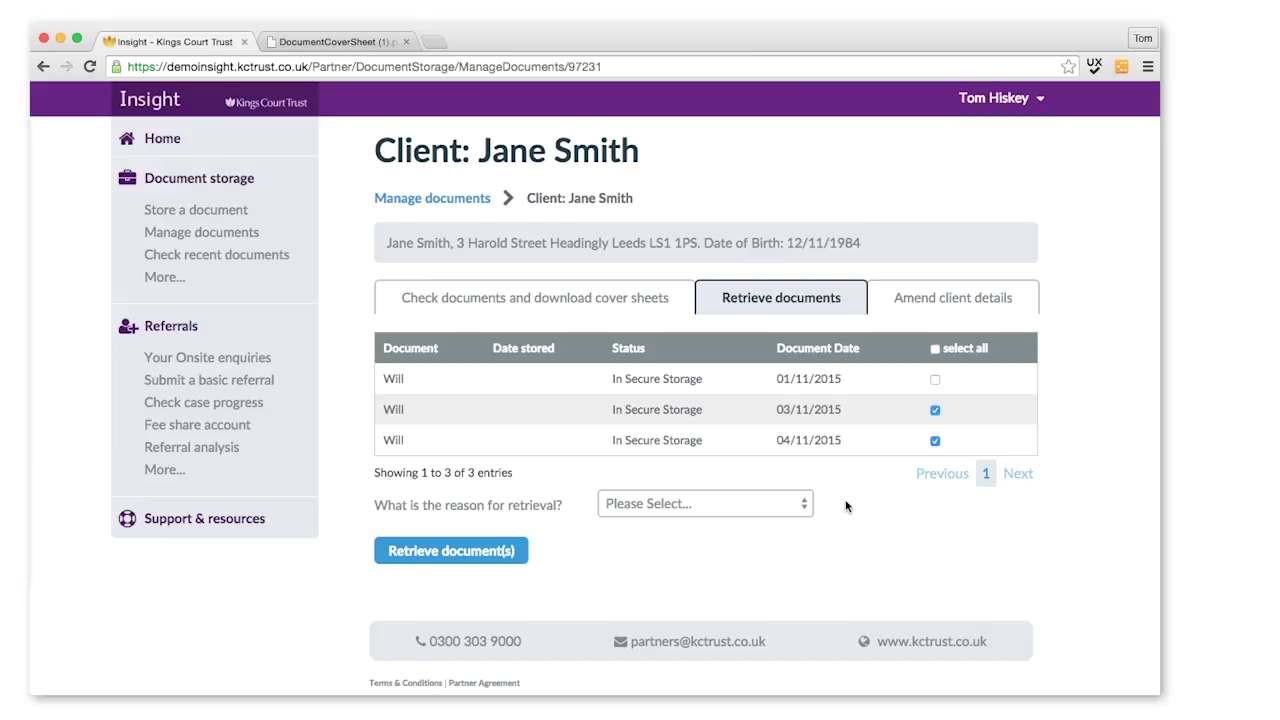
left_click(706, 506)
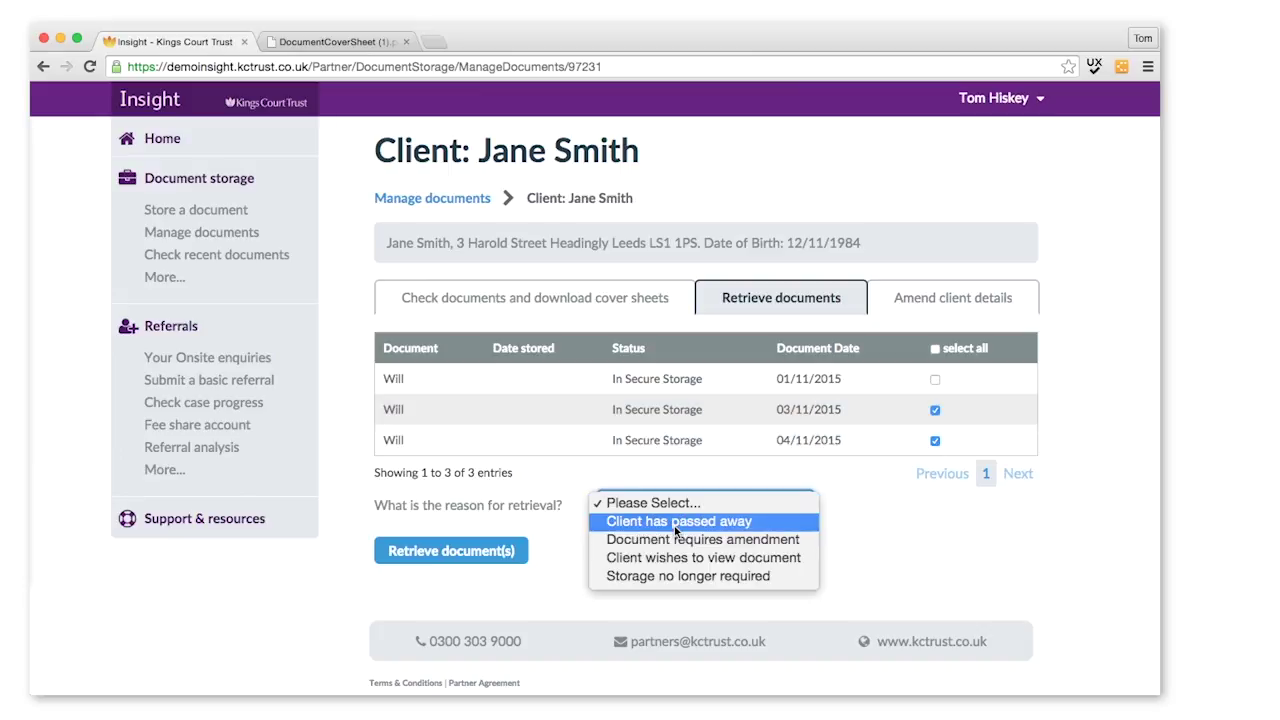
left_click(676, 522)
scroll(720, 570, "down", 3)
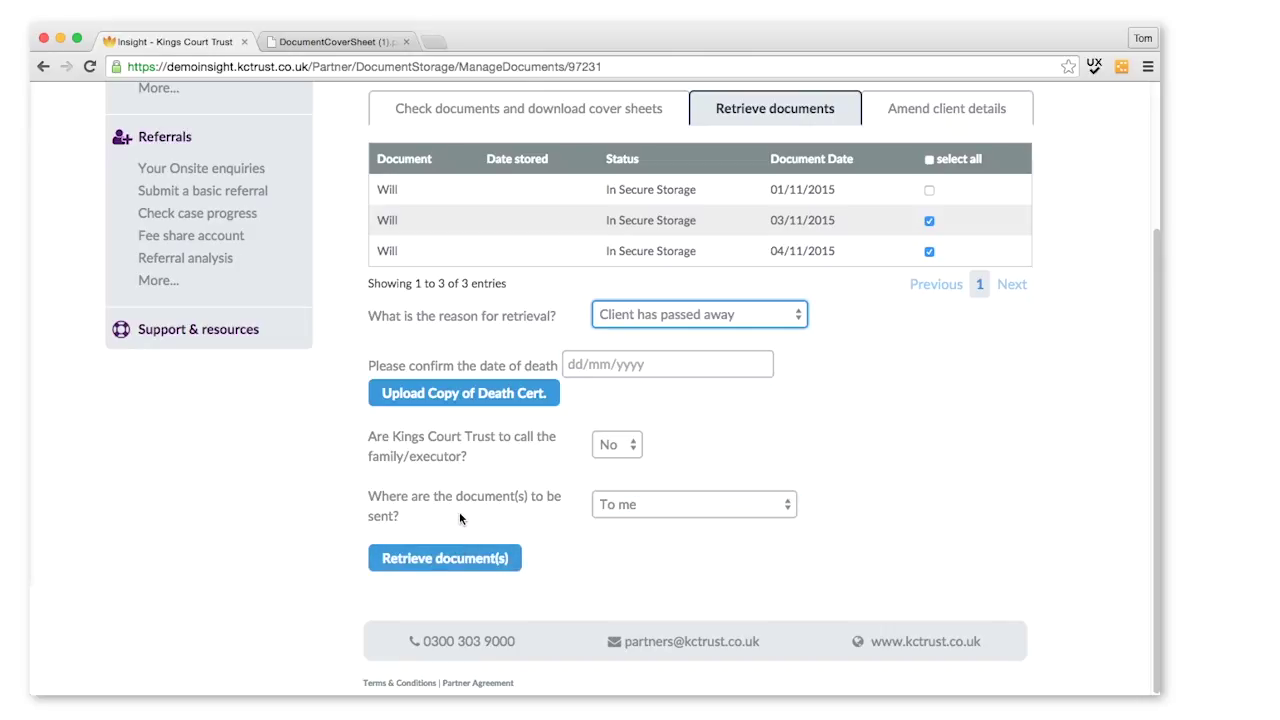
scroll(400, 430, "up", 4)
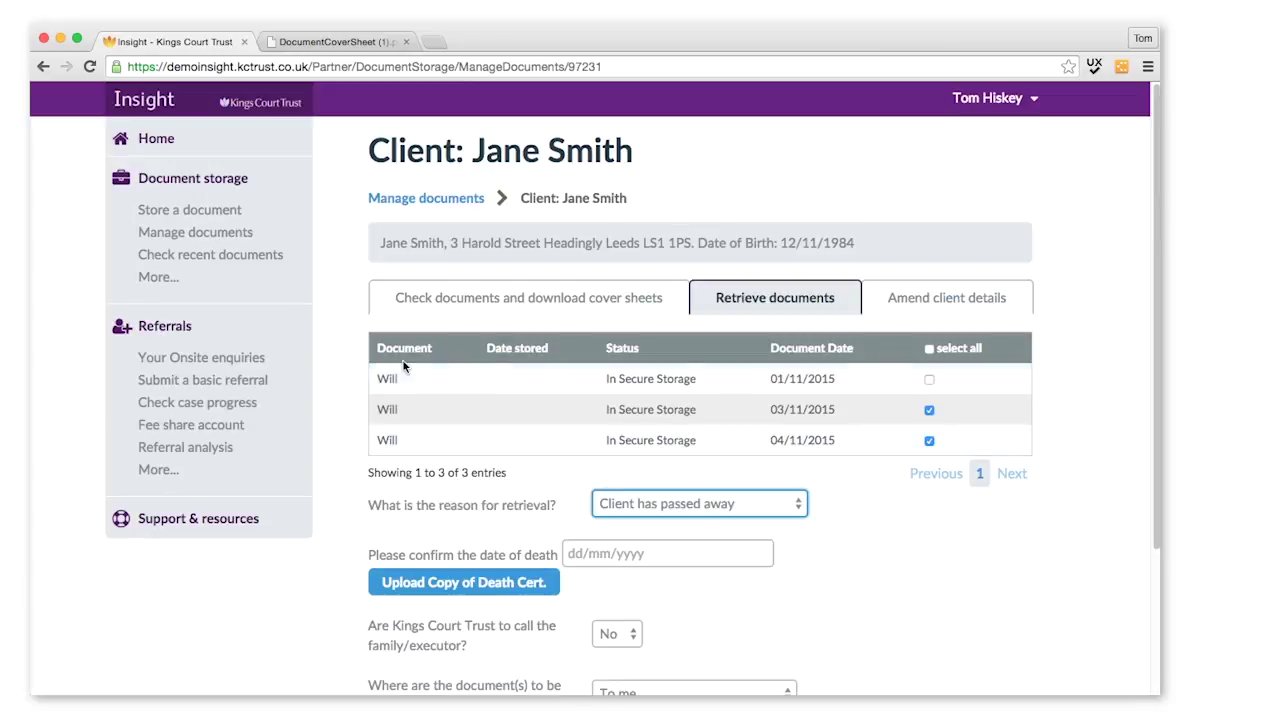
Step: Go to Check recent documents, then use More... to reach the Document storage home page
left_click(223, 263)
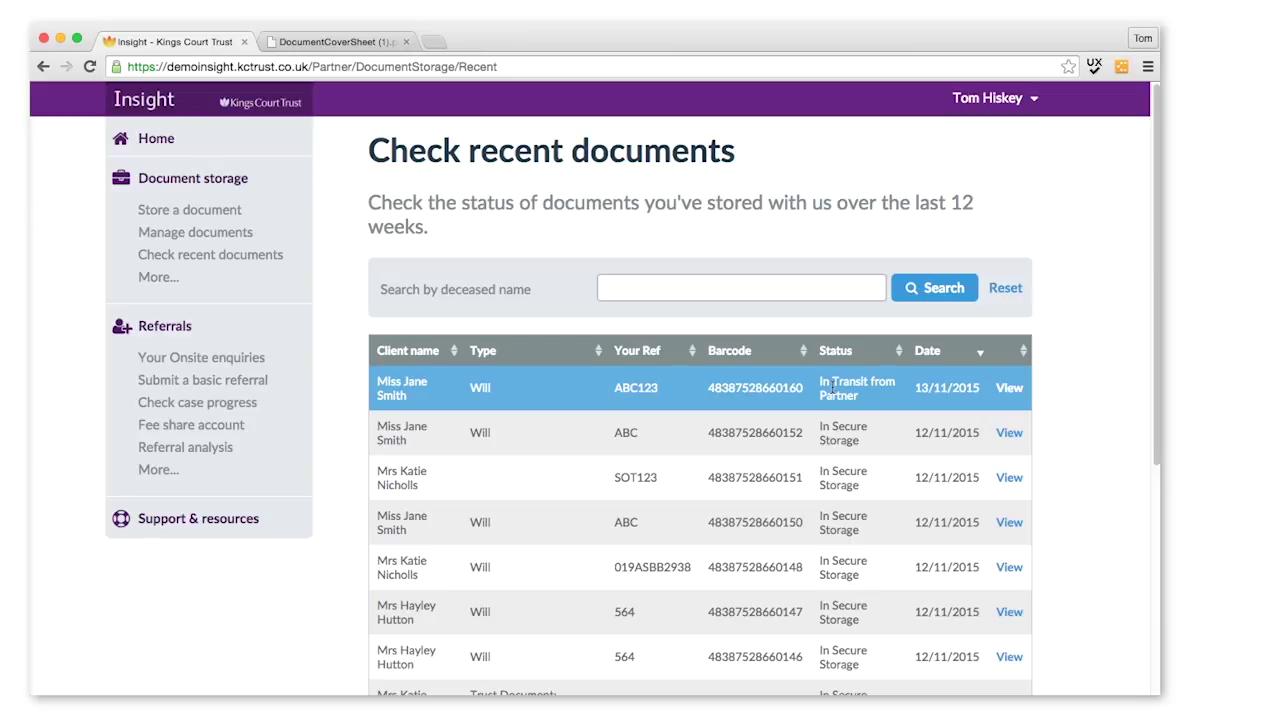
left_click(158, 278)
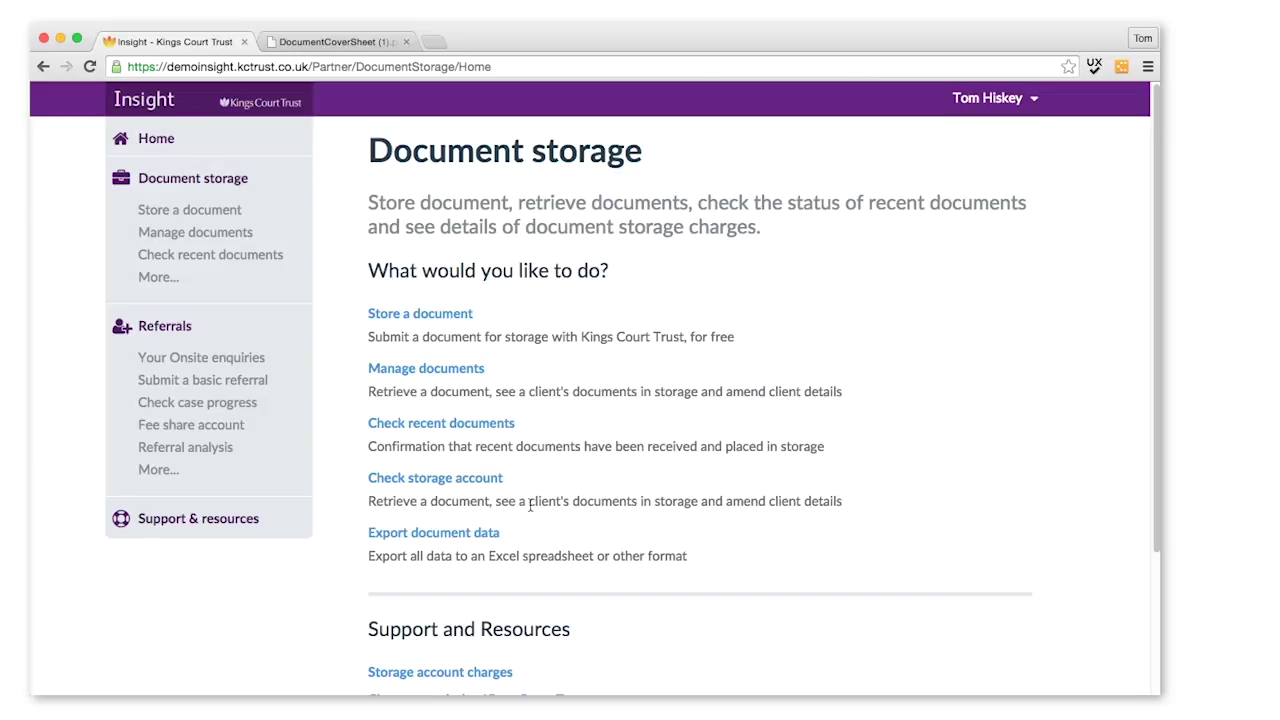
left_click(474, 535)
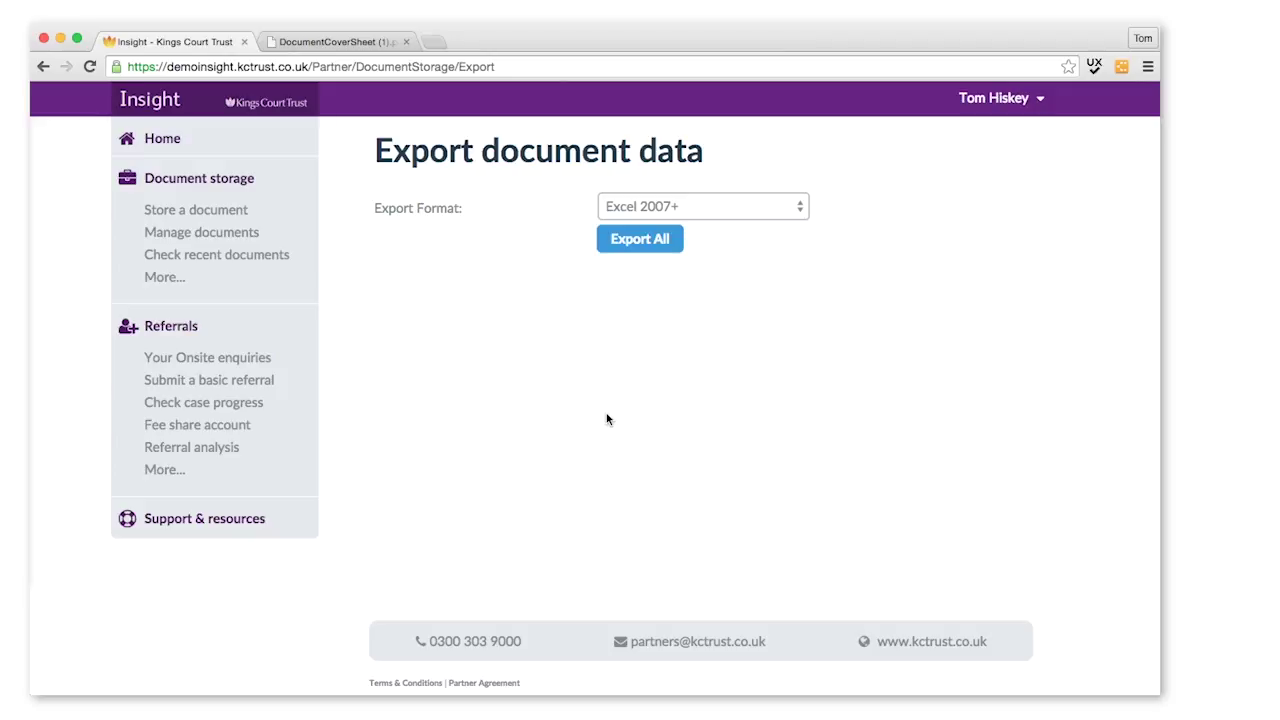
left_click(243, 178)
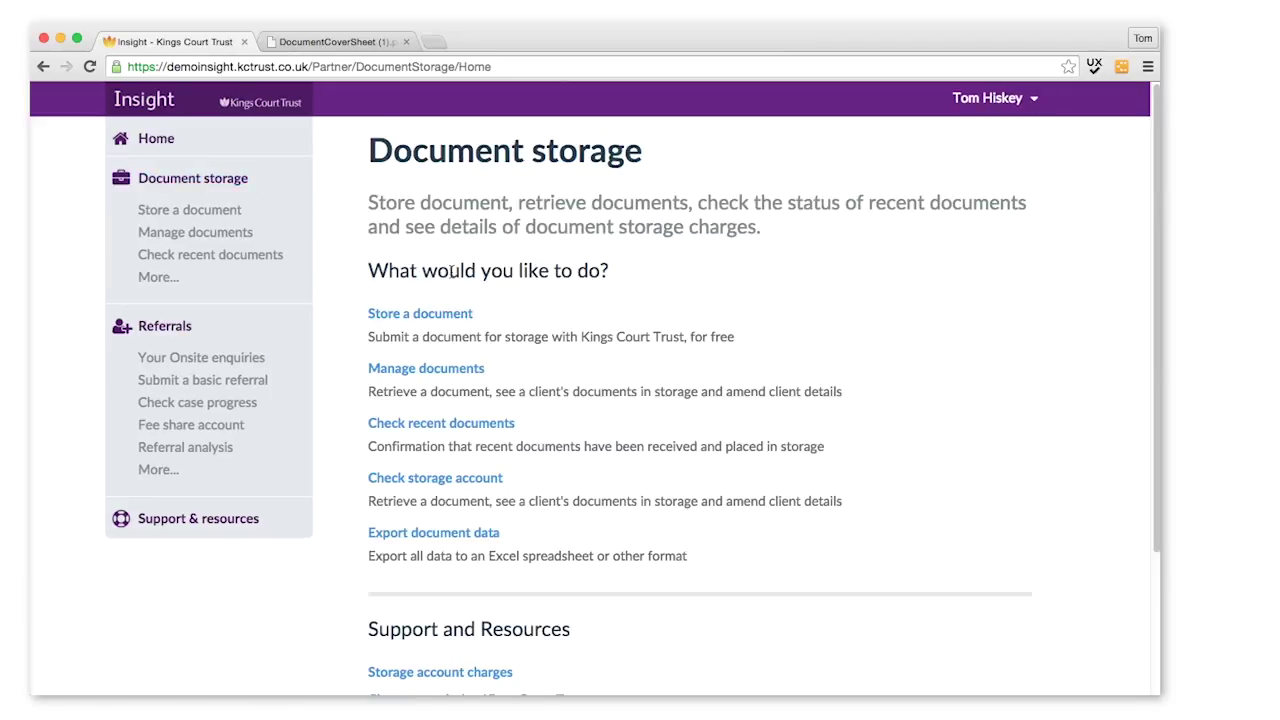